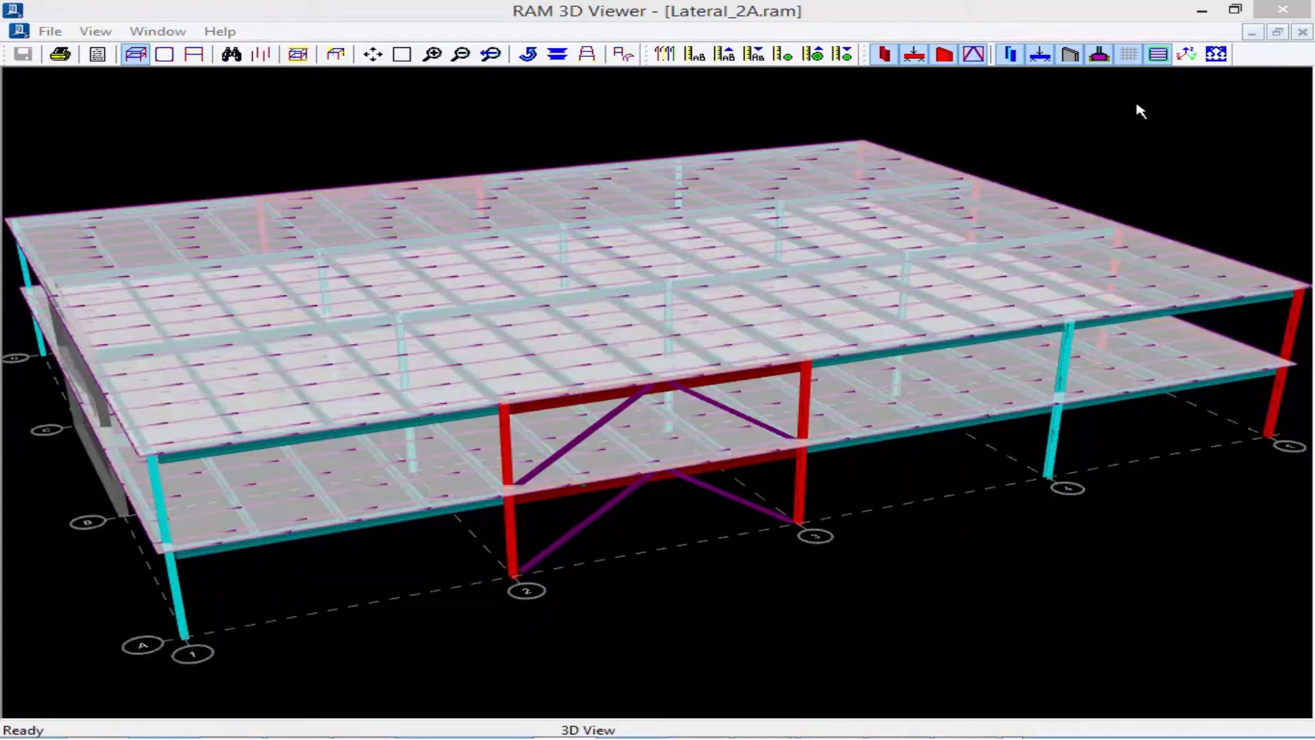
Hide the decks in the 3D view to inspect the framing, and show them again.
{"action": "left_click", "coordinate": [1098, 19]}
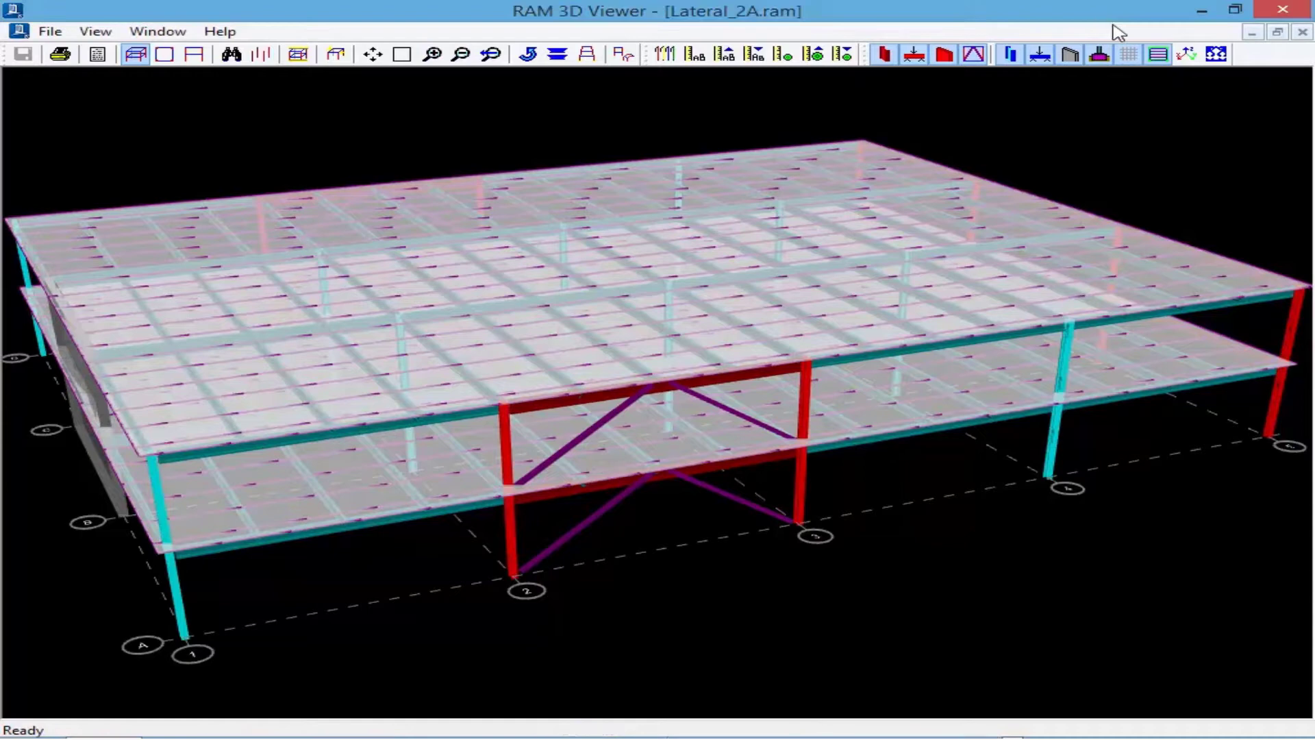
{"action": "left_click", "coordinate": [1158, 55]}
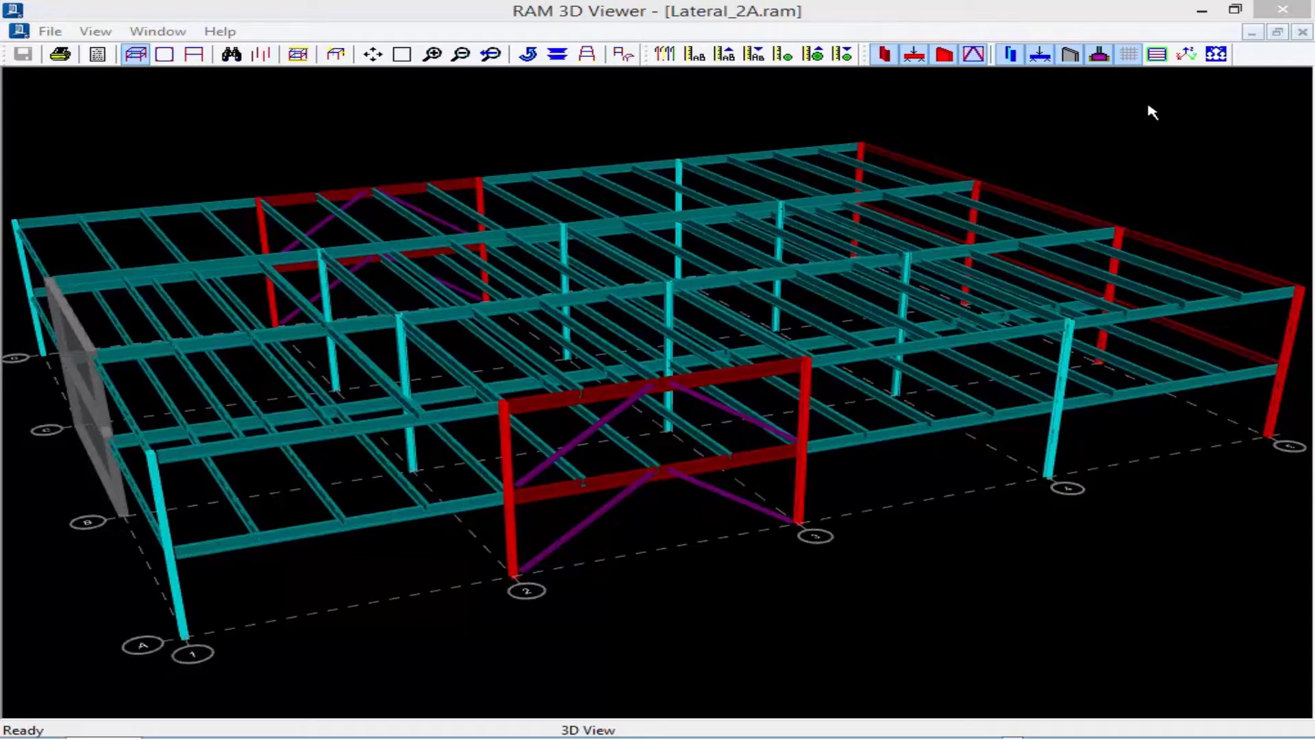
{"action": "left_click", "coordinate": [1157, 54]}
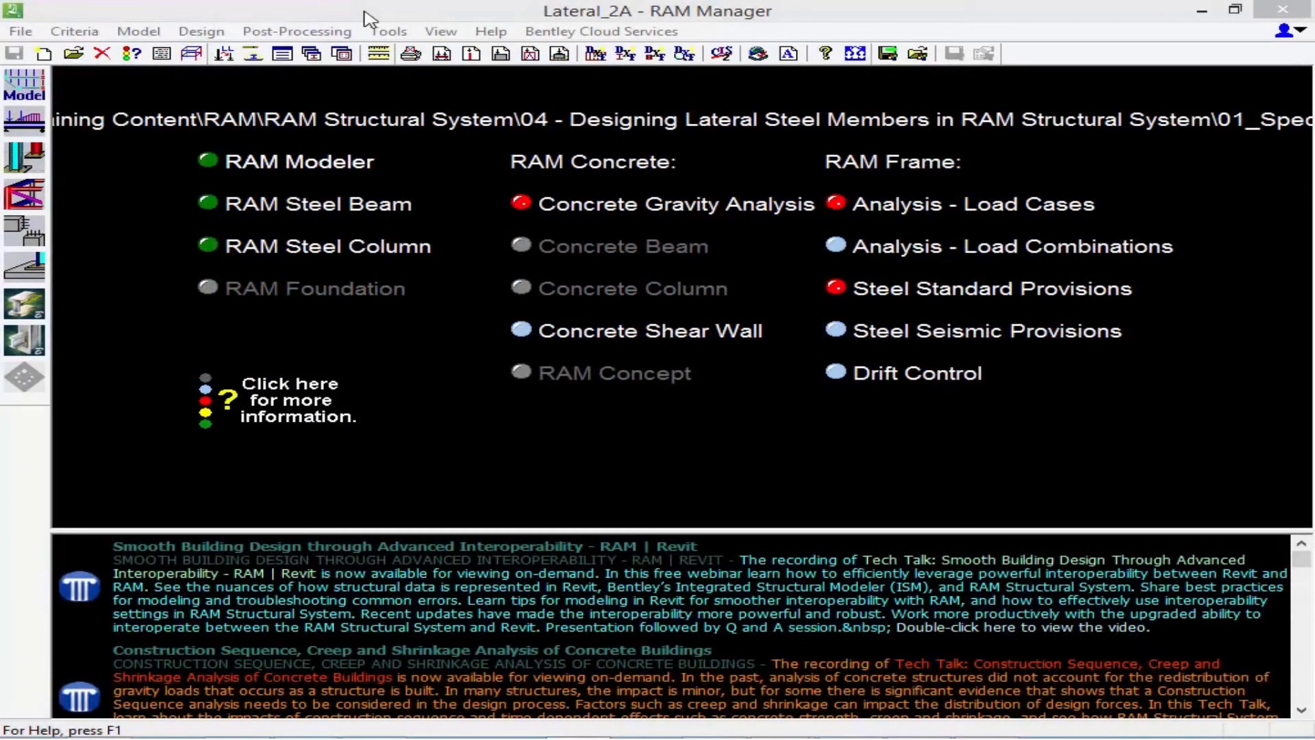
Switch to RAM Frame and set the diaphragms of all stories to Rigid in the diaphragm criteria.
{"action": "left_click", "coordinate": [366, 18]}
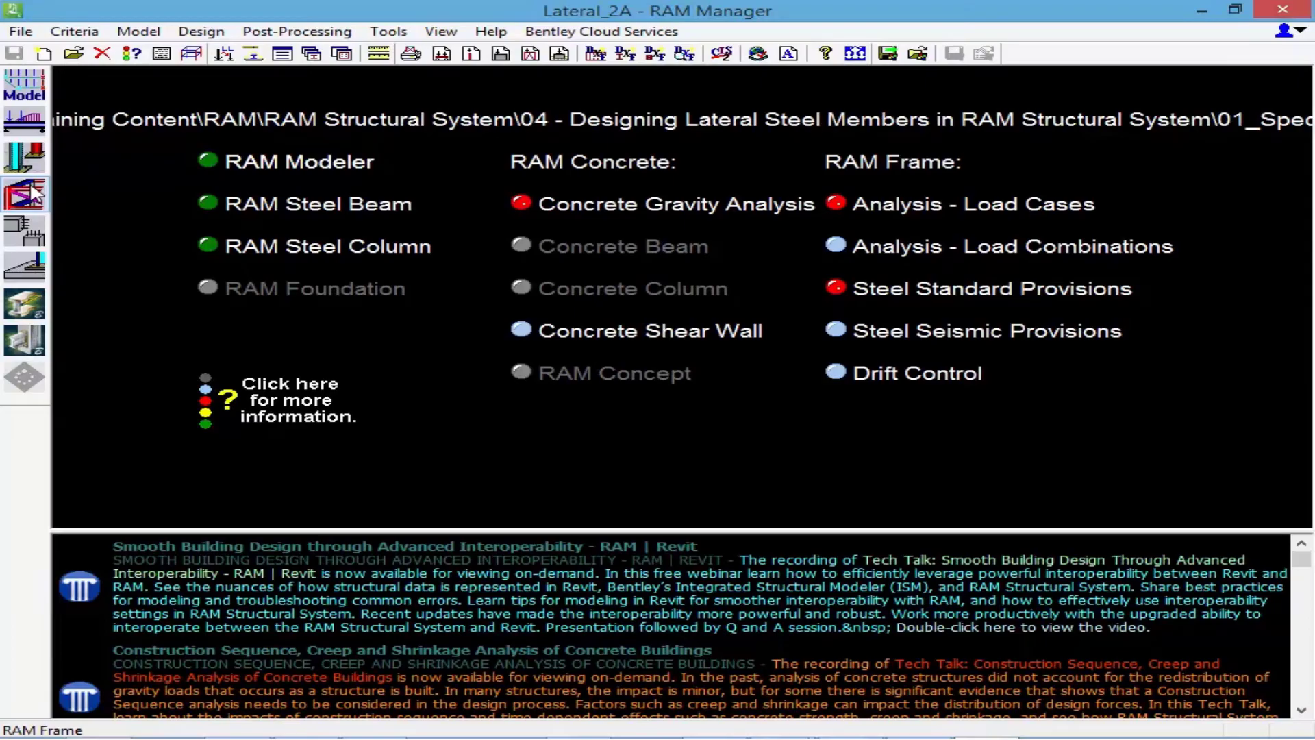
{"action": "left_click", "coordinate": [31, 193]}
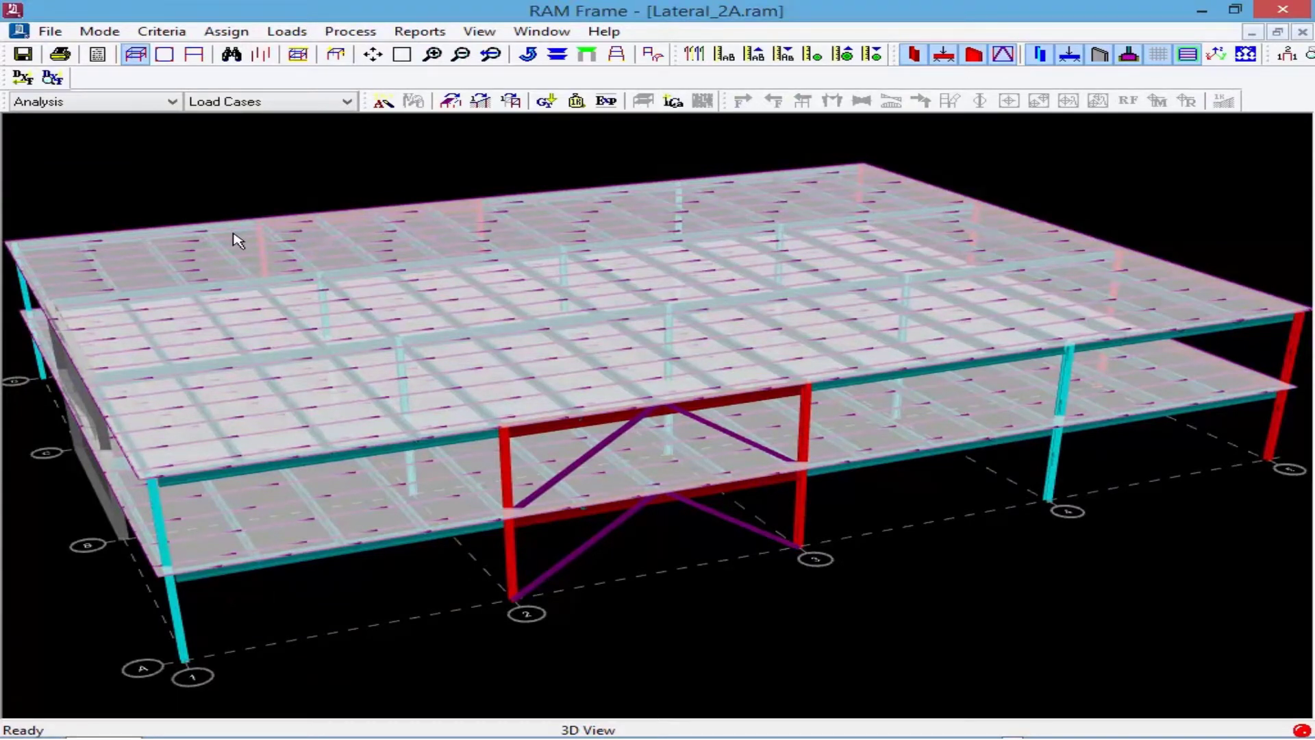
{"action": "left_click", "coordinate": [158, 33]}
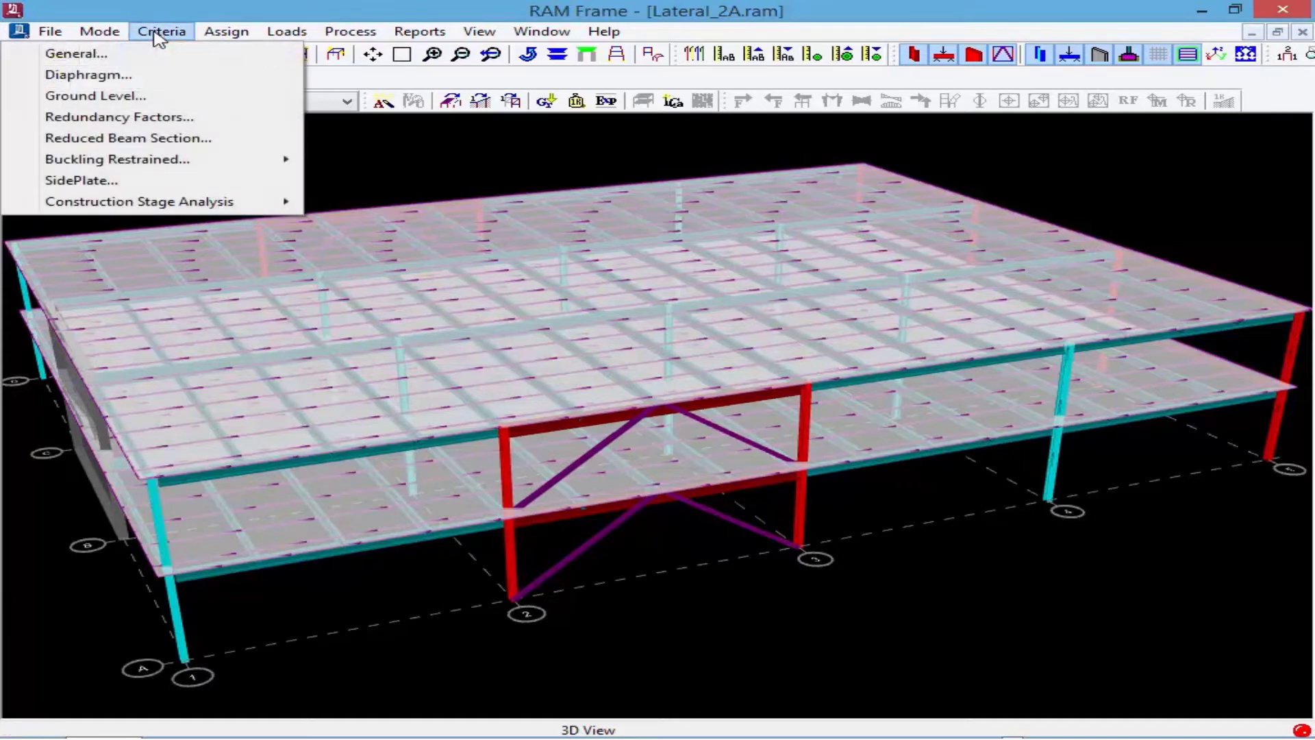
{"action": "left_click", "coordinate": [143, 77]}
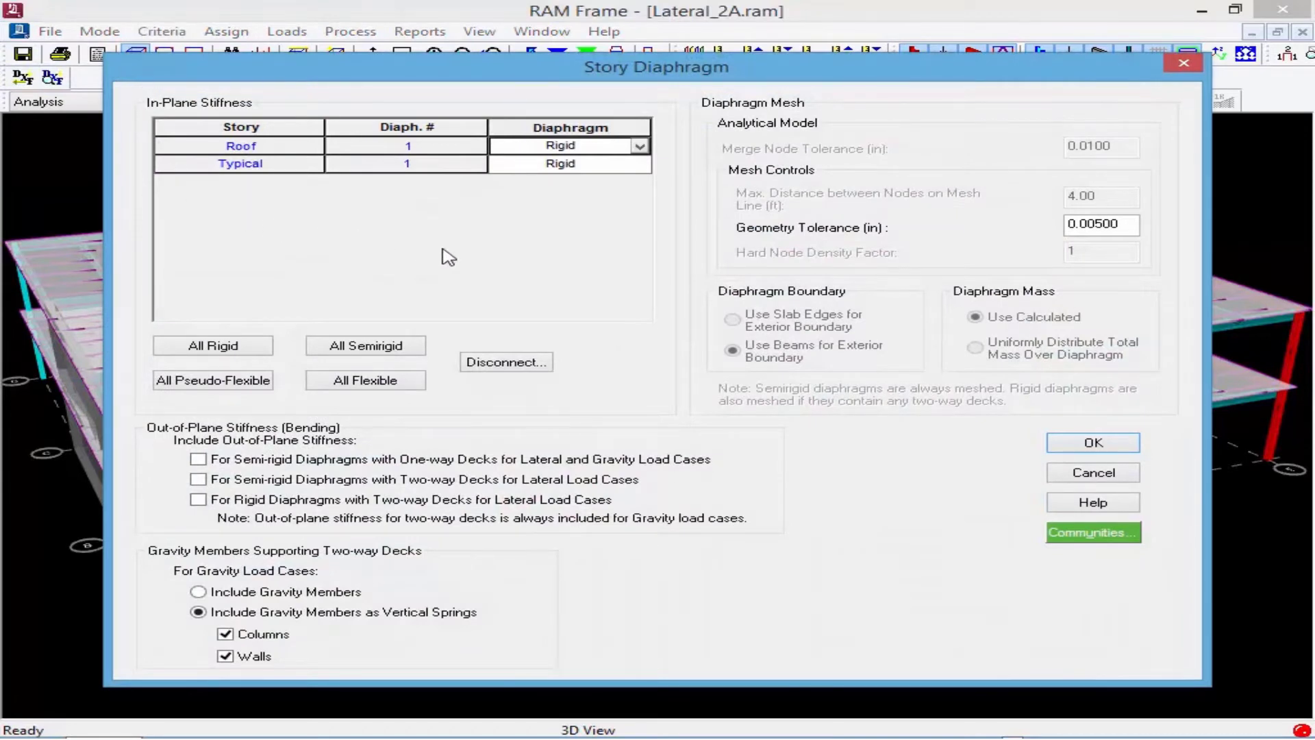
{"action": "left_click", "coordinate": [639, 147]}
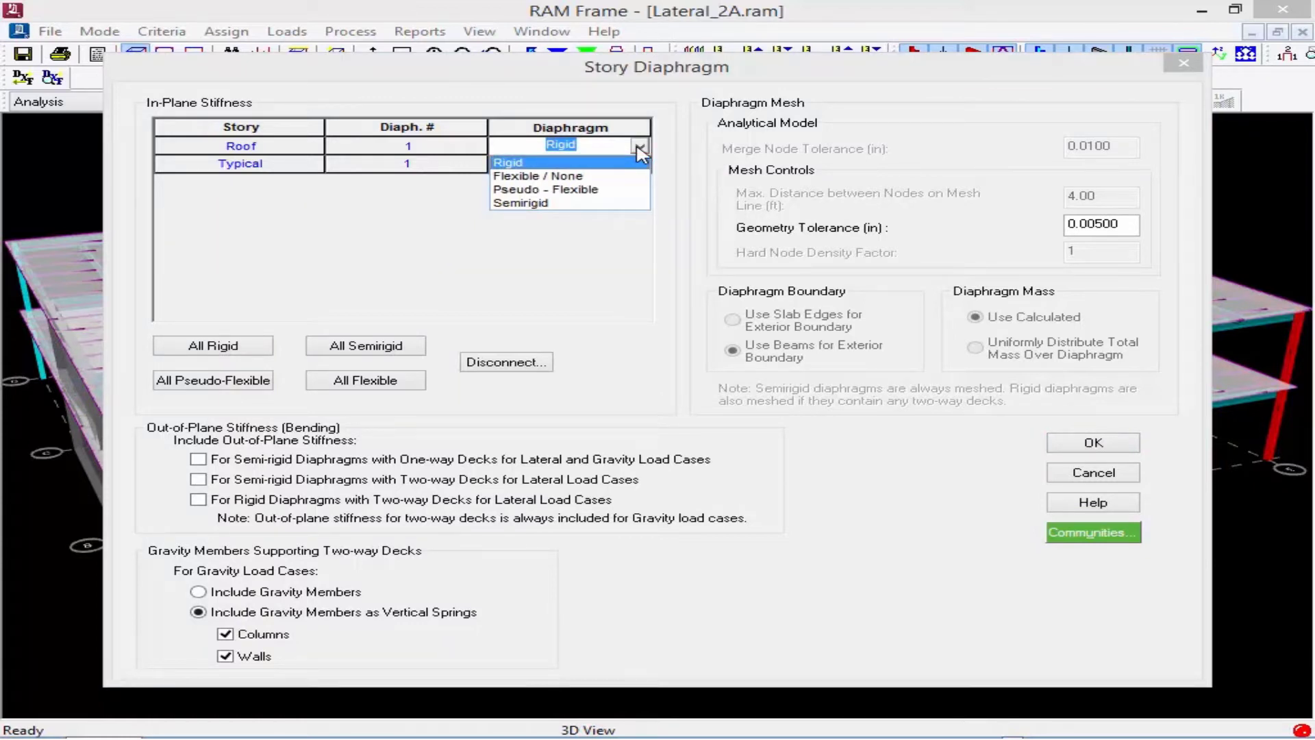
{"action": "left_click", "coordinate": [640, 152]}
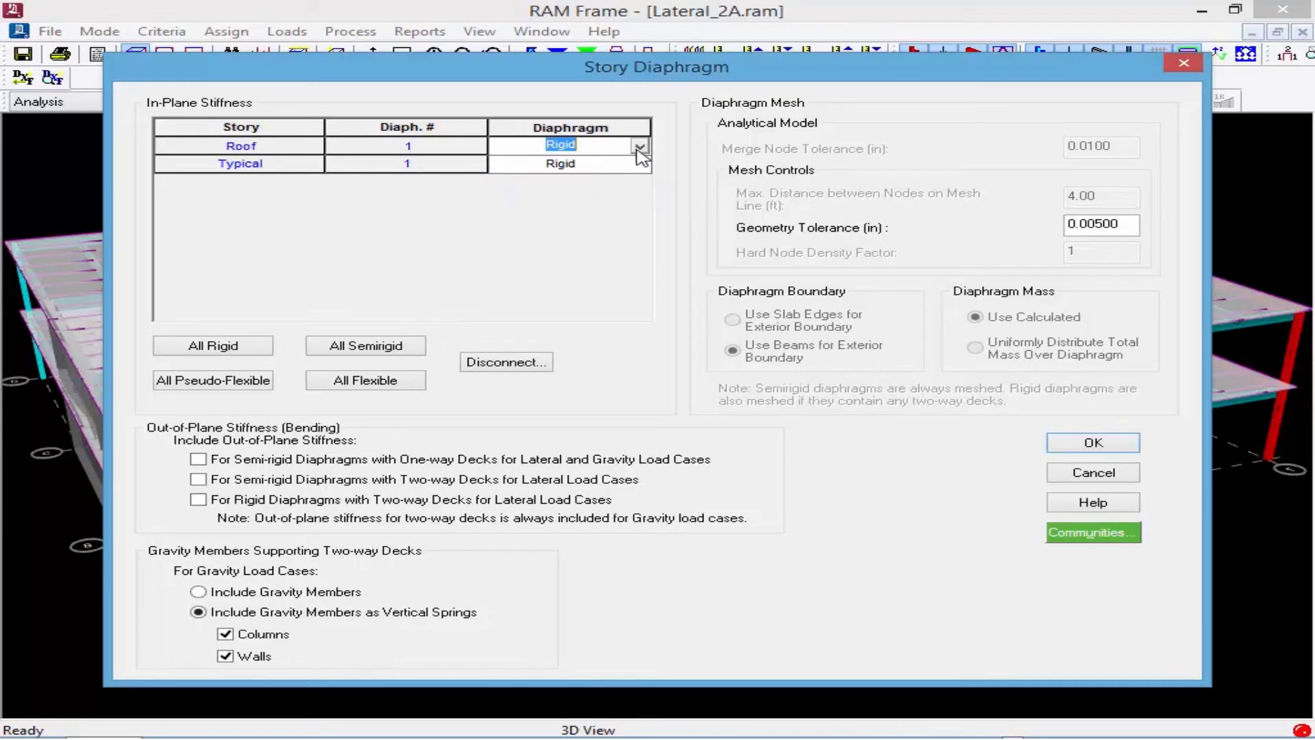
{"action": "left_click", "coordinate": [223, 351]}
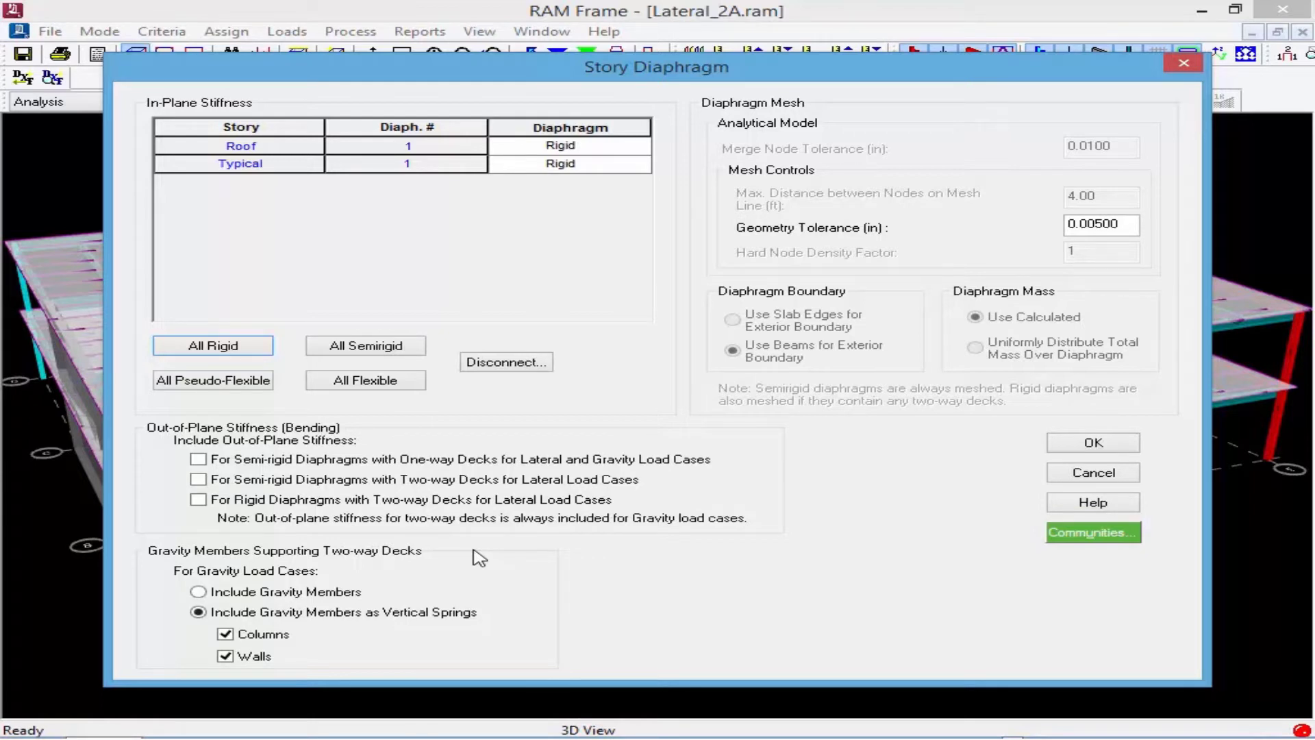
{"action": "left_click", "coordinate": [1096, 447]}
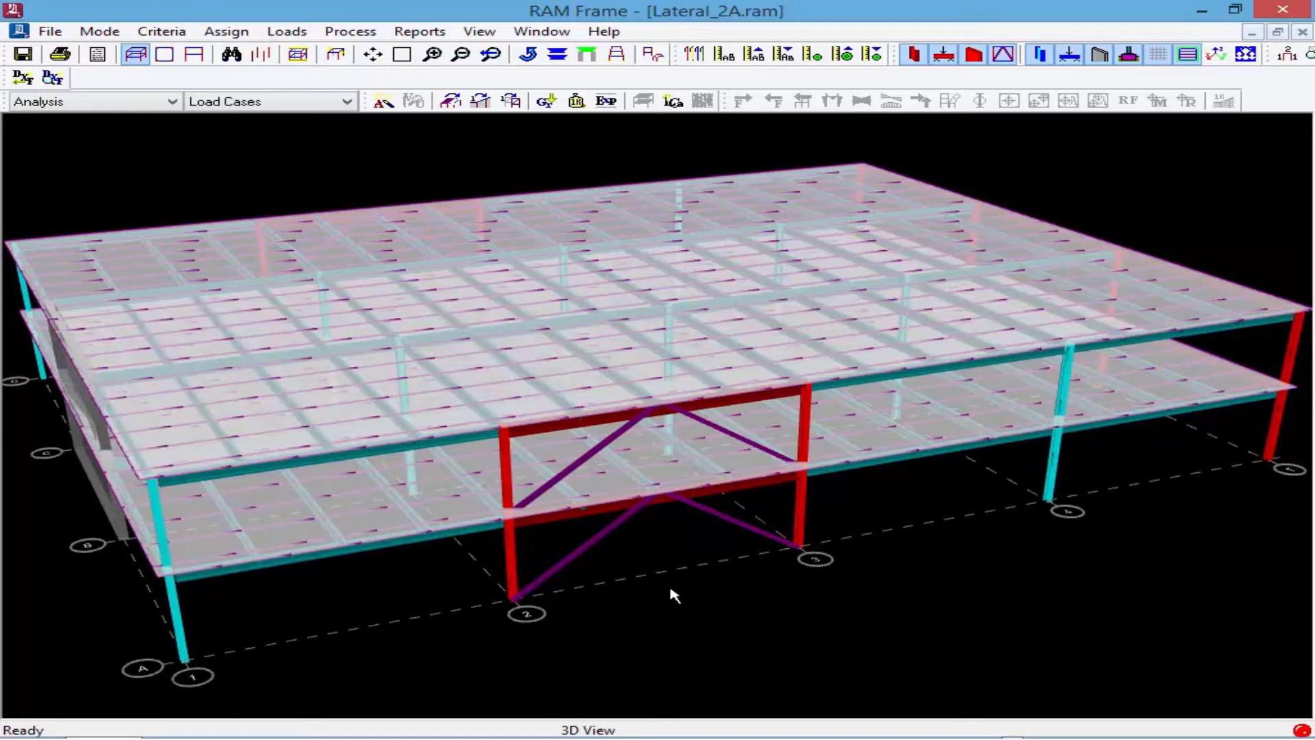
Add a Center of Rigidity load case labeled COR.
{"action": "left_click", "coordinate": [287, 33]}
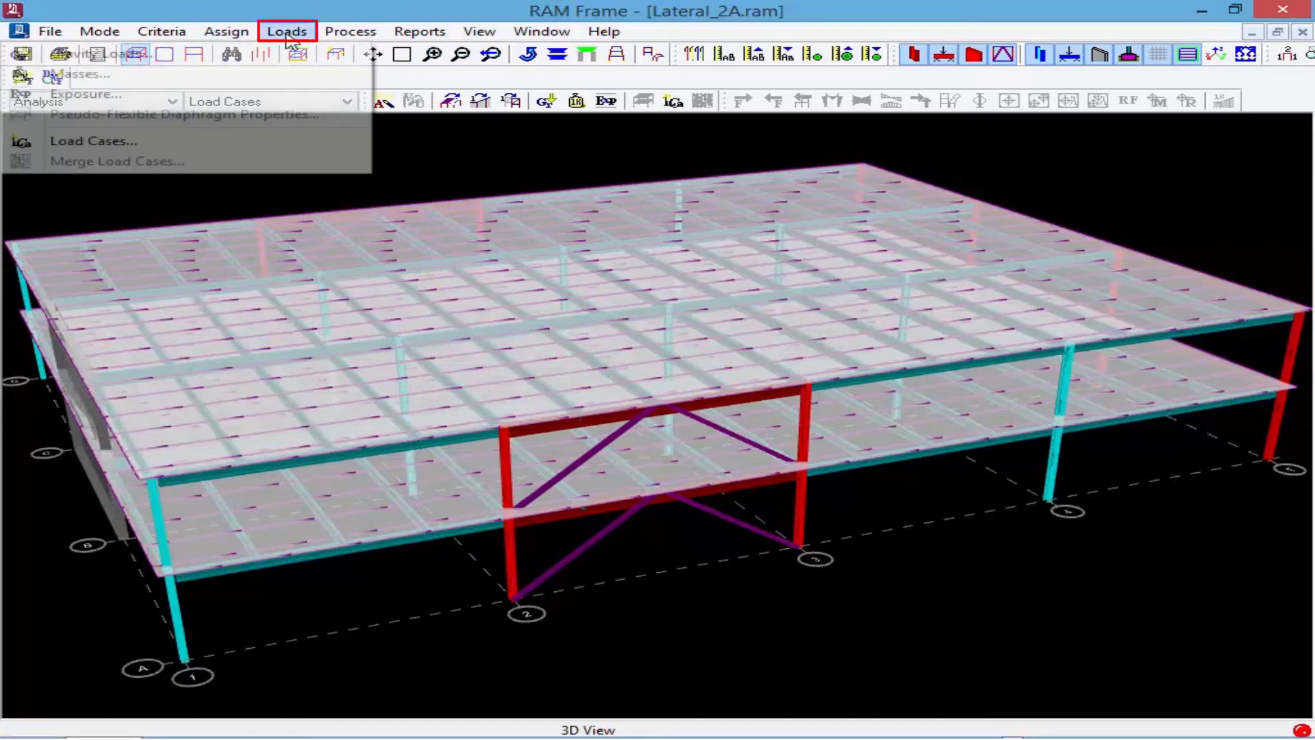
{"action": "left_click", "coordinate": [110, 140]}
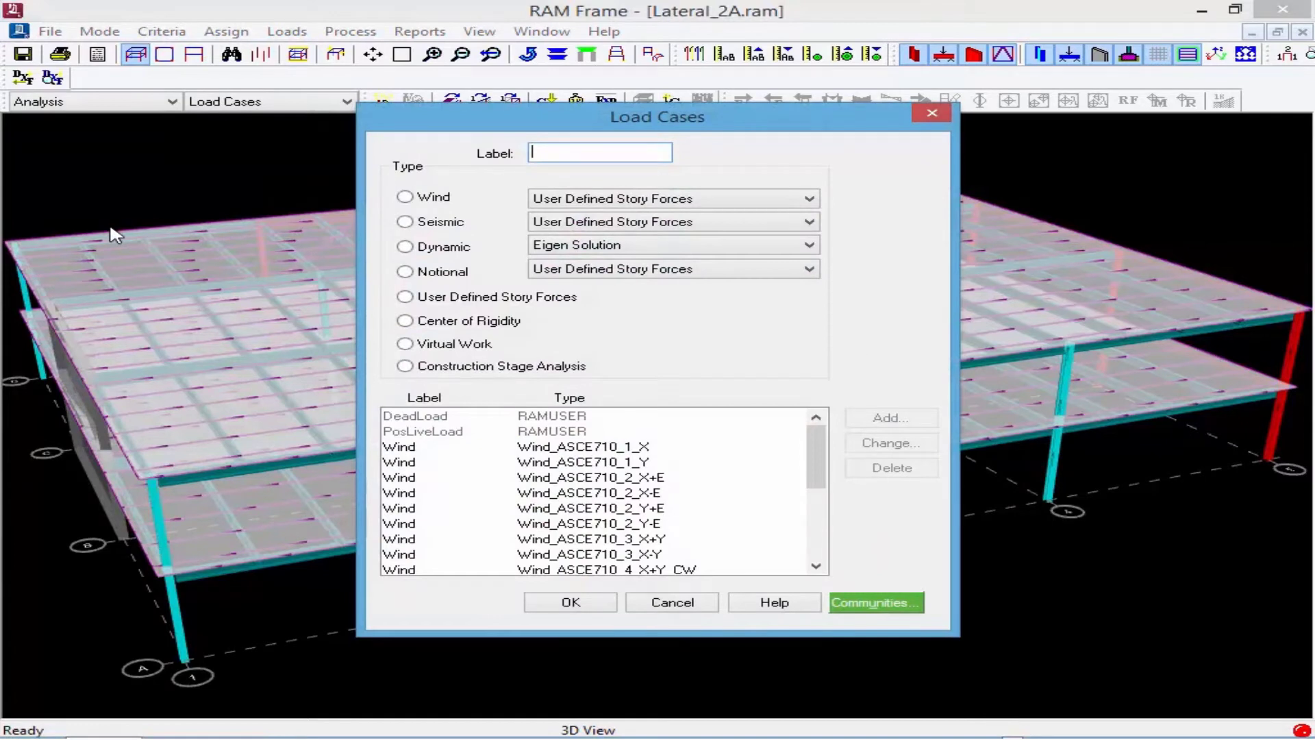
{"action": "left_click", "coordinate": [418, 323]}
{"action": "type", "text": "COR"}
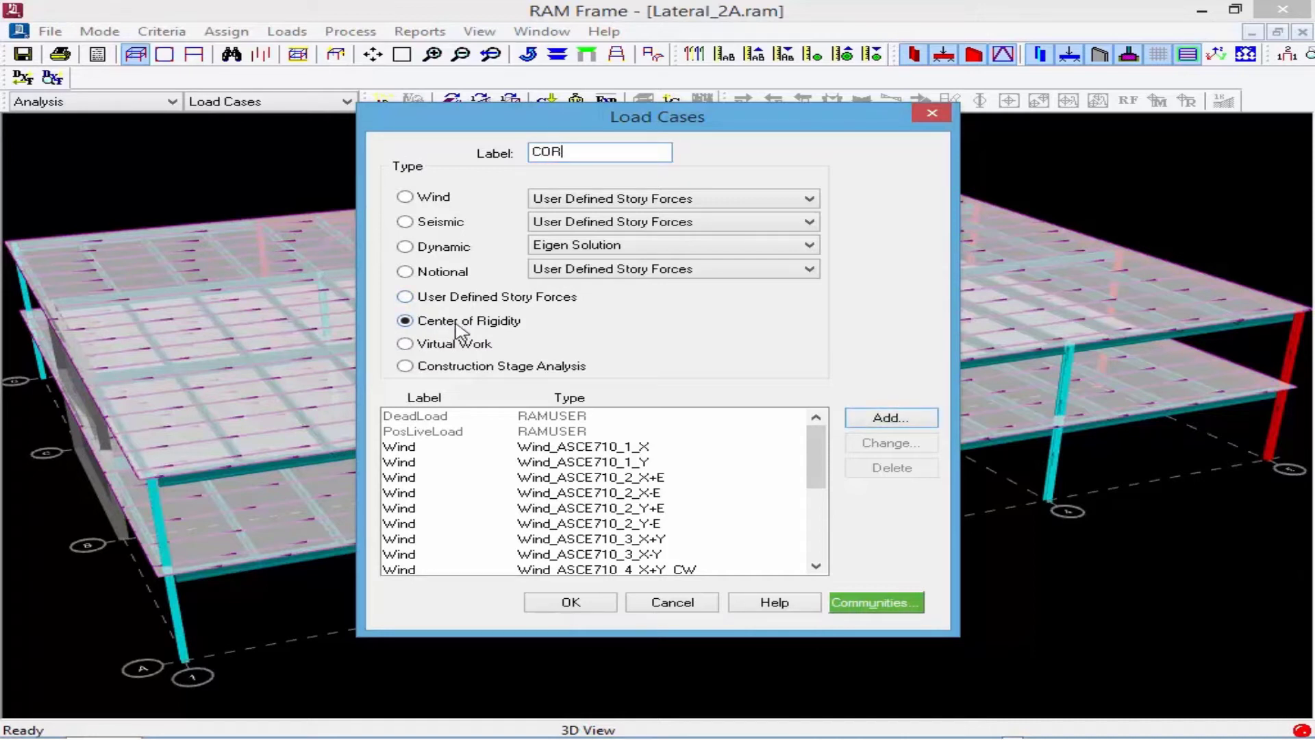
{"action": "left_click", "coordinate": [885, 419]}
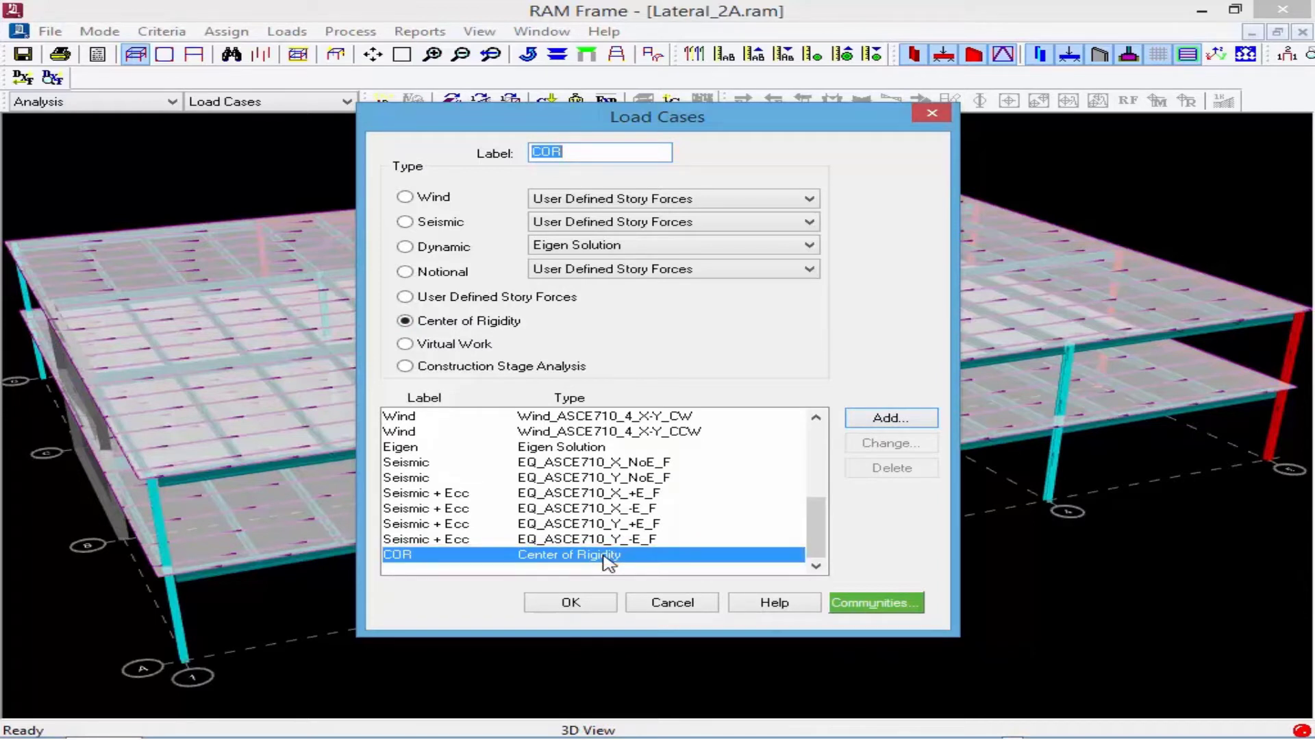
Review the wind, Seismic and Seismic + Ecc load cases in the list, and accept the load case definitions.
{"action": "left_click_drag", "start_coordinate": [824, 537], "coordinate": [819, 450]}
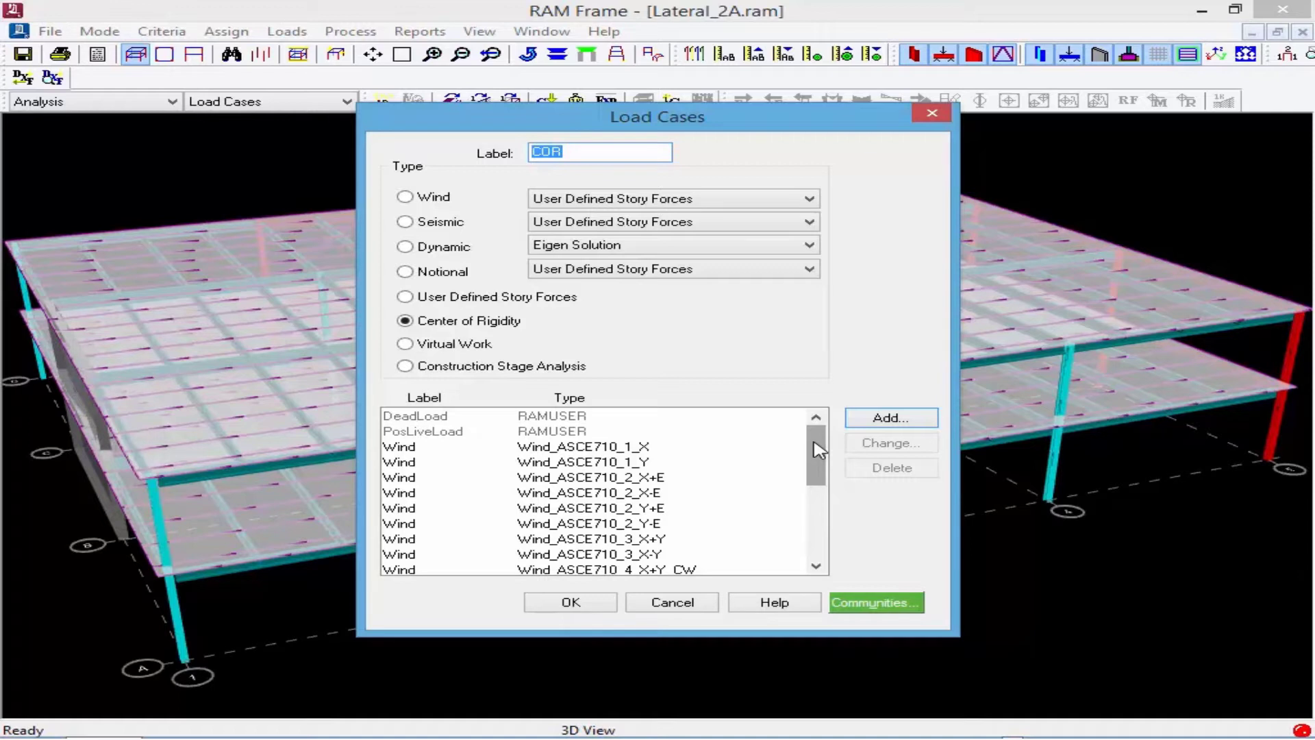
{"action": "mouse_move", "coordinate": [817, 449]}
{"action": "left_mouse_down"}
{"action": "mouse_move", "coordinate": [817, 460]}
{"action": "mouse_move", "coordinate": [819, 445]}
{"action": "left_mouse_up"}
{"action": "left_click_drag", "start_coordinate": [819, 447], "coordinate": [820, 515]}
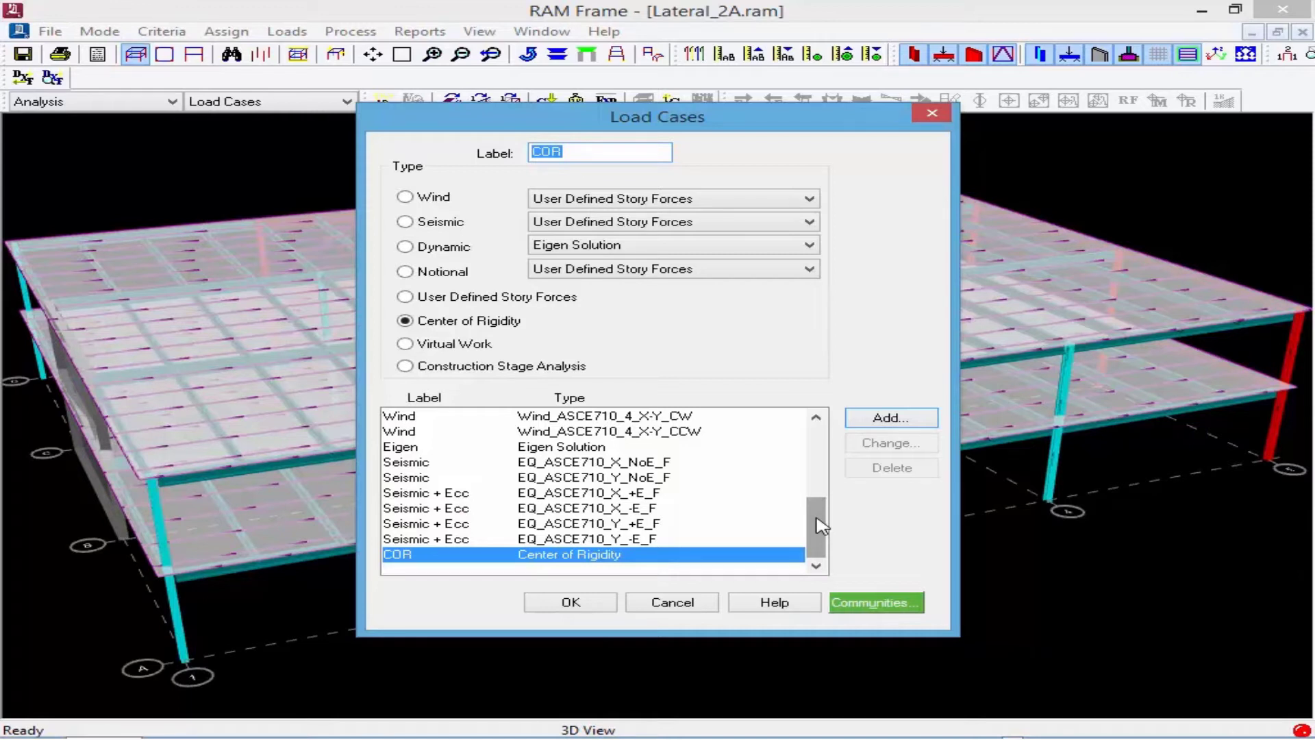
{"action": "left_click_drag", "start_coordinate": [648, 462], "coordinate": [637, 477]}
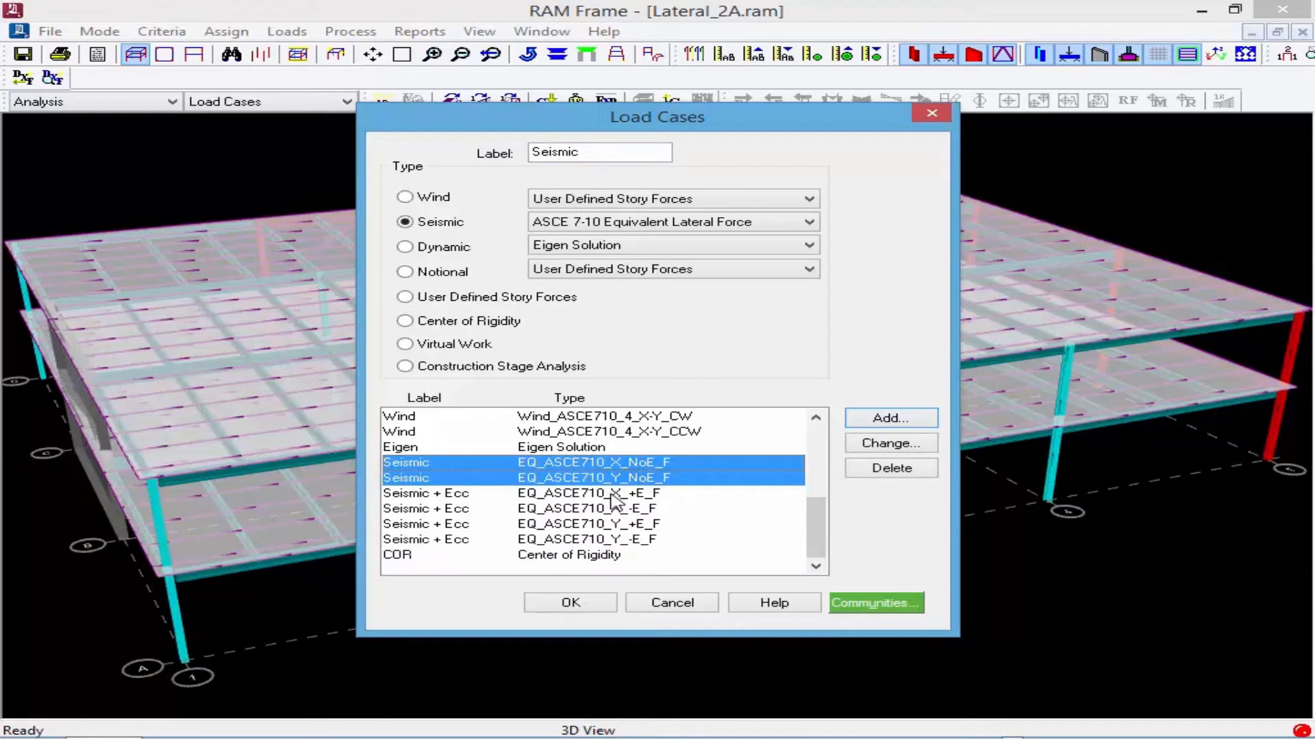
{"action": "left_click_drag", "start_coordinate": [568, 493], "coordinate": [568, 538]}
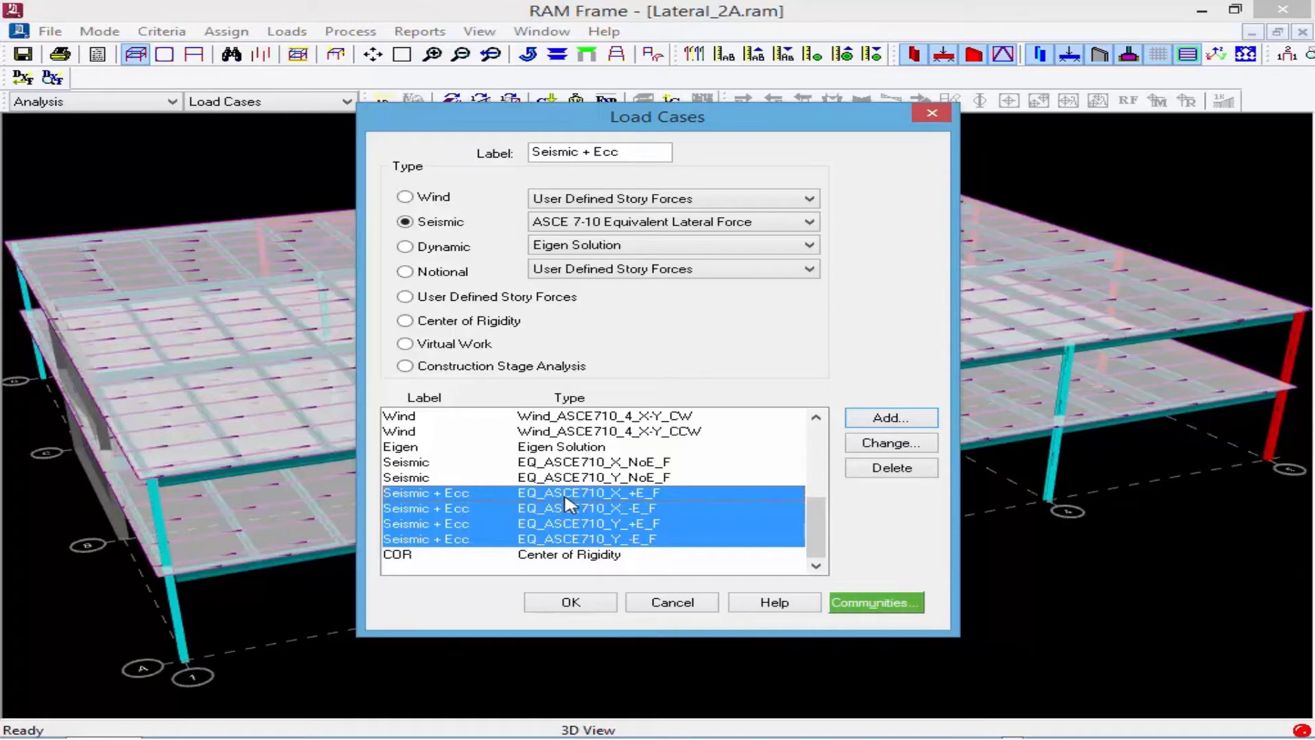
{"action": "left_click", "coordinate": [571, 602]}
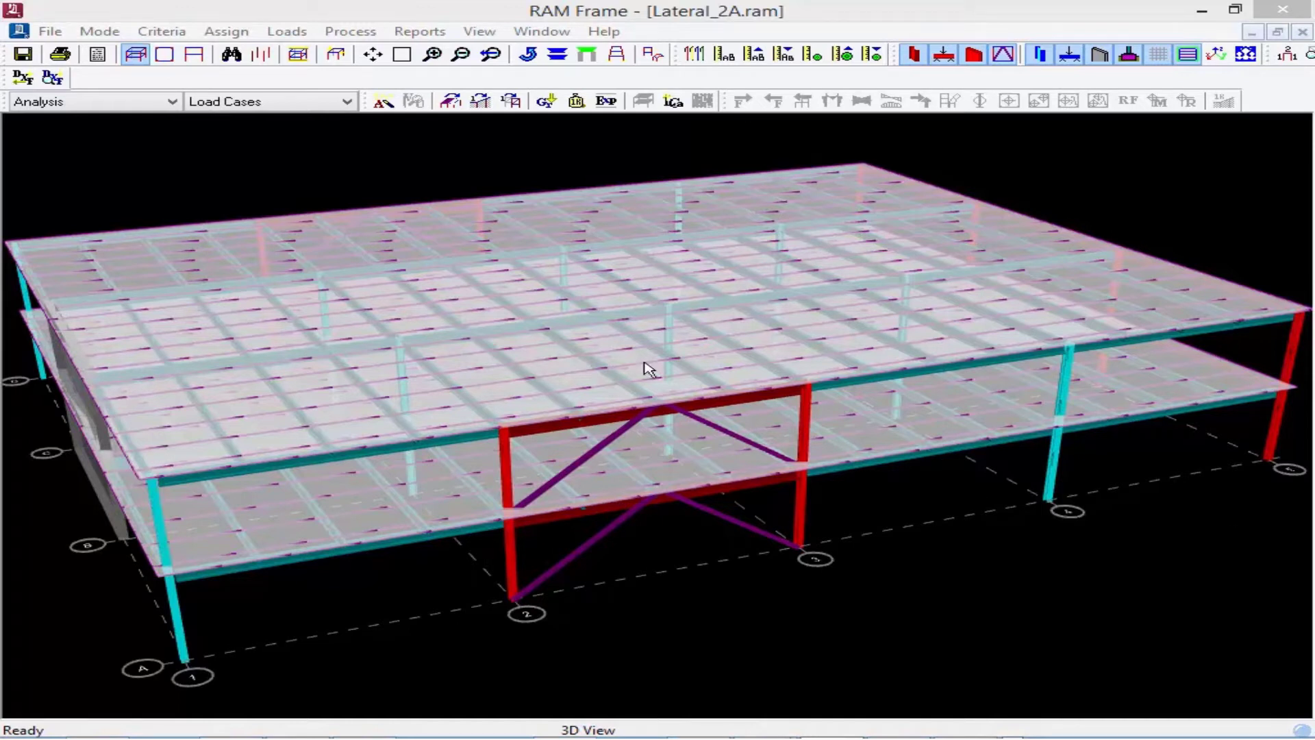
Review the node diaphragm connection options and start a single-node assignment with the Global option.
{"action": "left_click", "coordinate": [228, 39]}
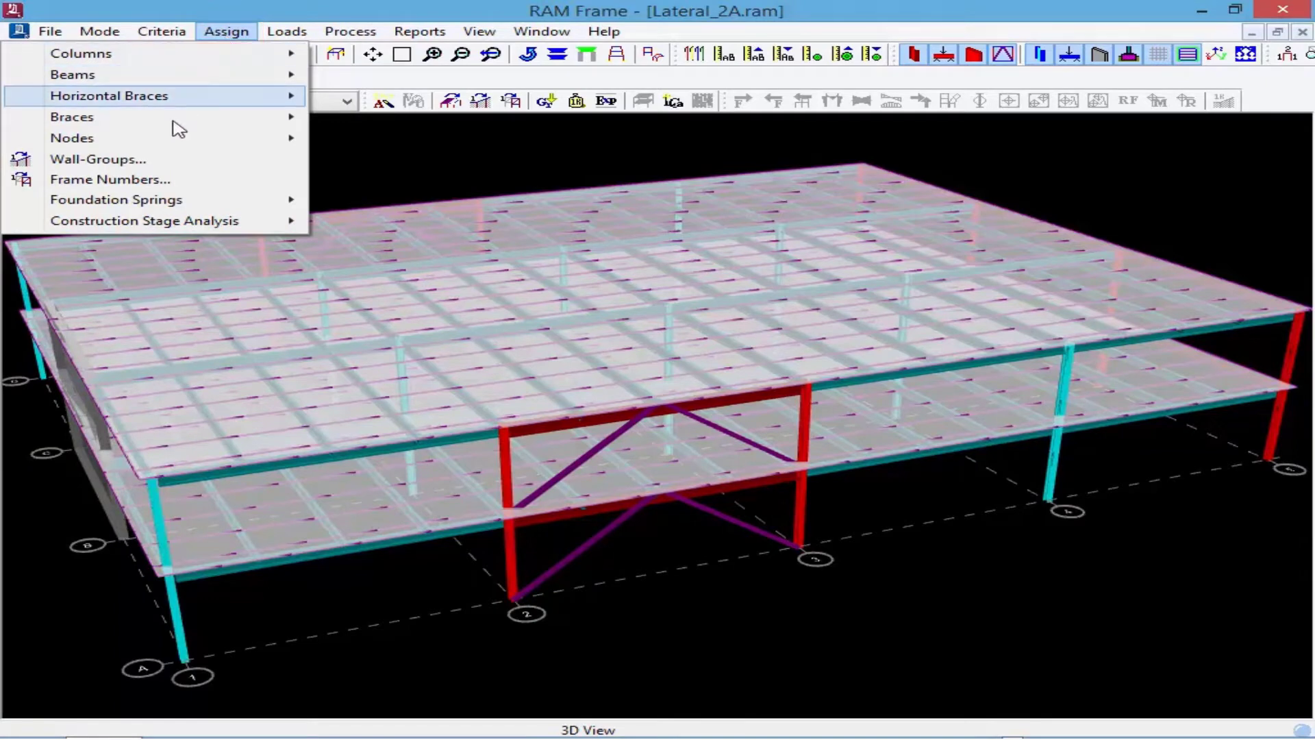
{"action": "mouse_move", "coordinate": [168, 141]}
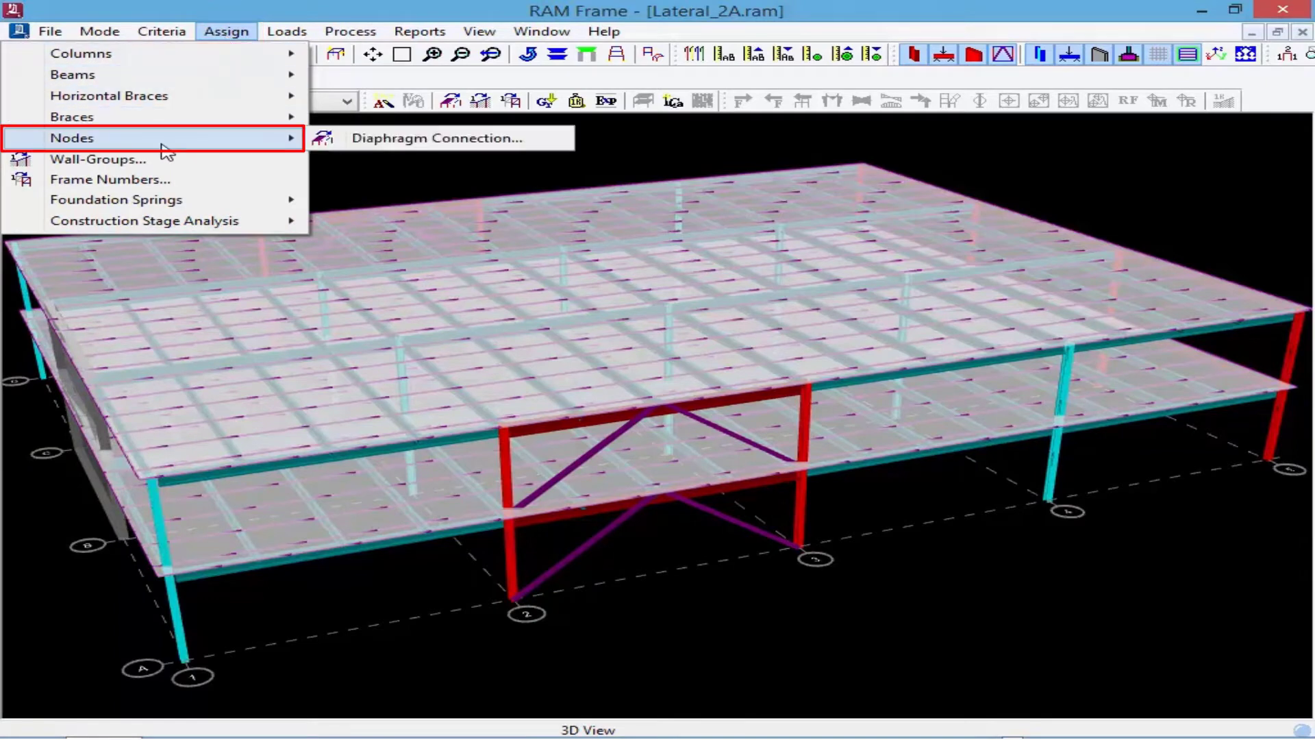
{"action": "left_click", "coordinate": [370, 140]}
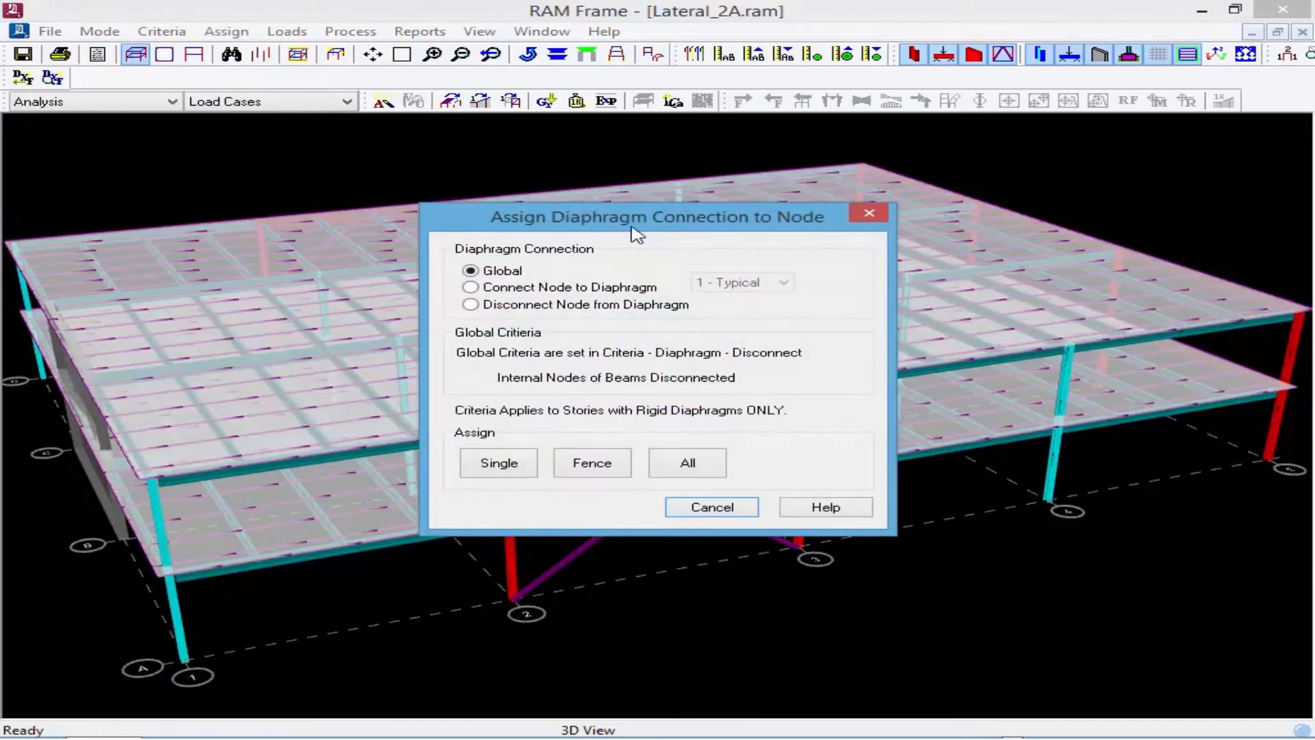
{"action": "left_click_drag", "start_coordinate": [625, 220], "coordinate": [965, 342]}
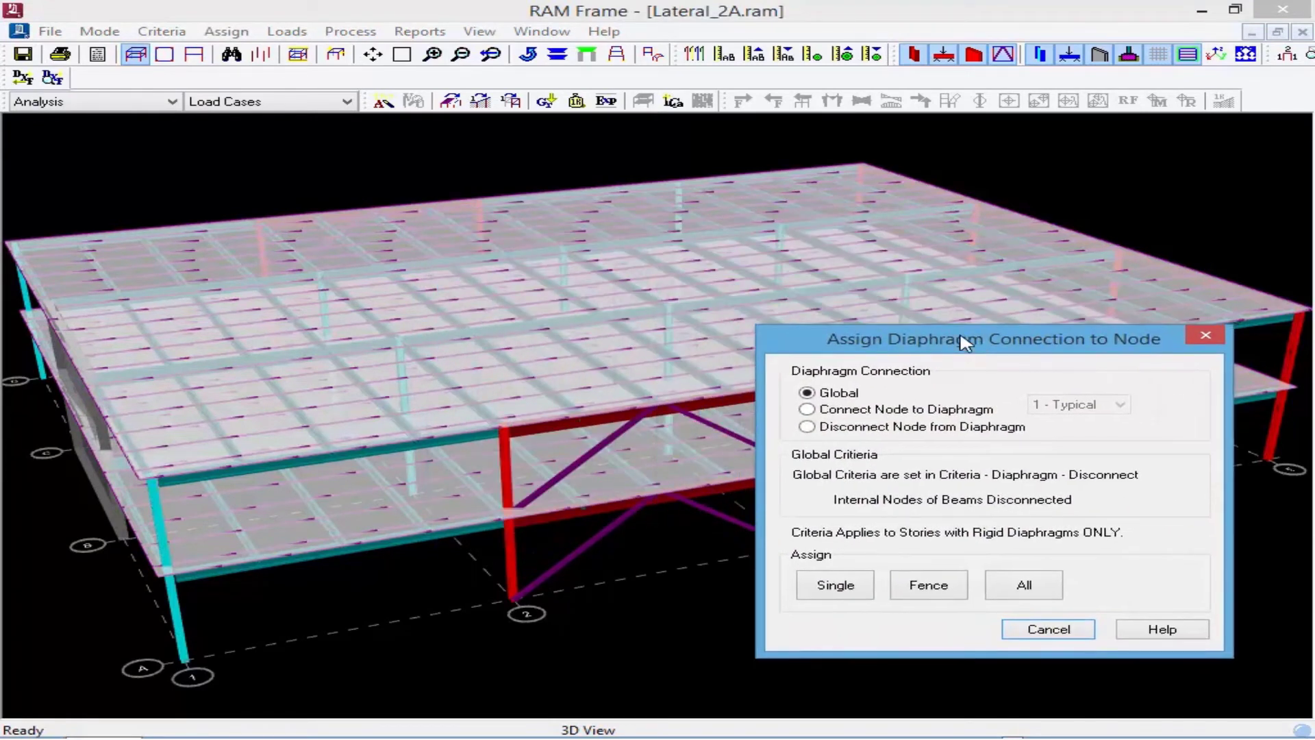
{"action": "left_click", "coordinate": [826, 413]}
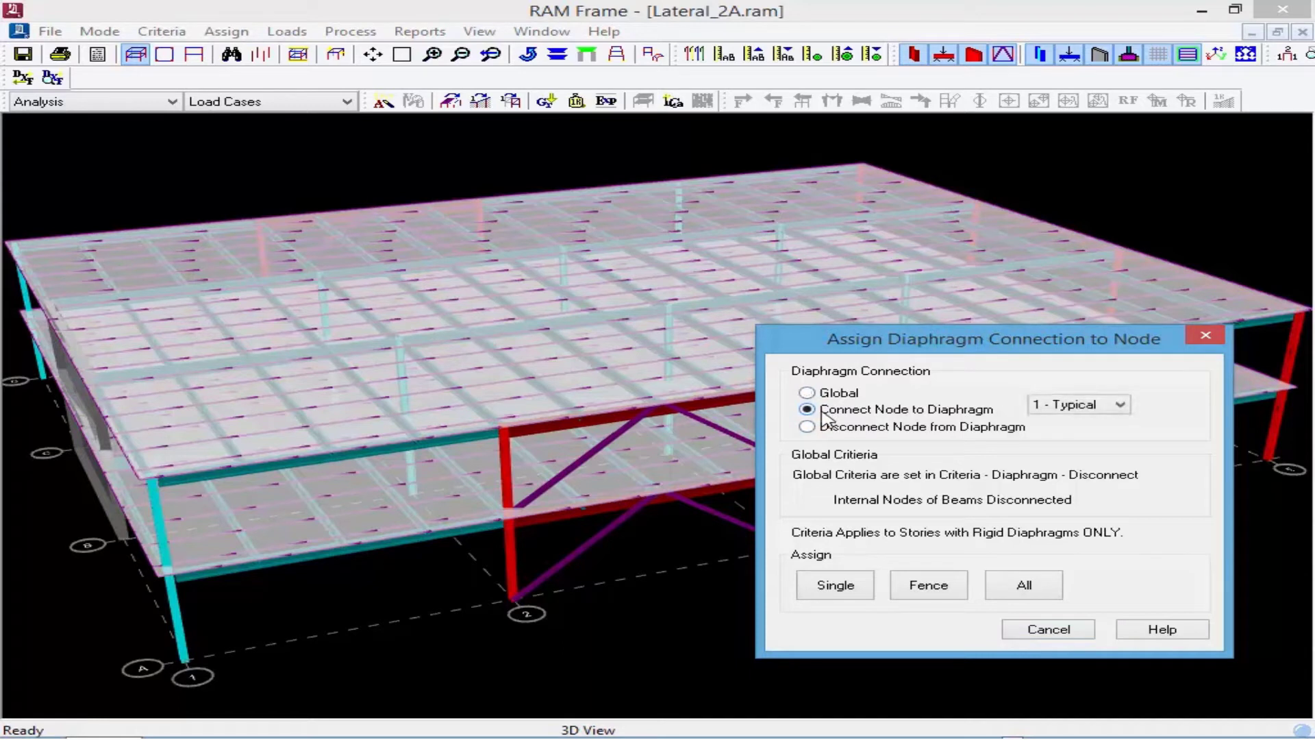
{"action": "left_click", "coordinate": [830, 430]}
{"action": "left_click", "coordinate": [821, 396]}
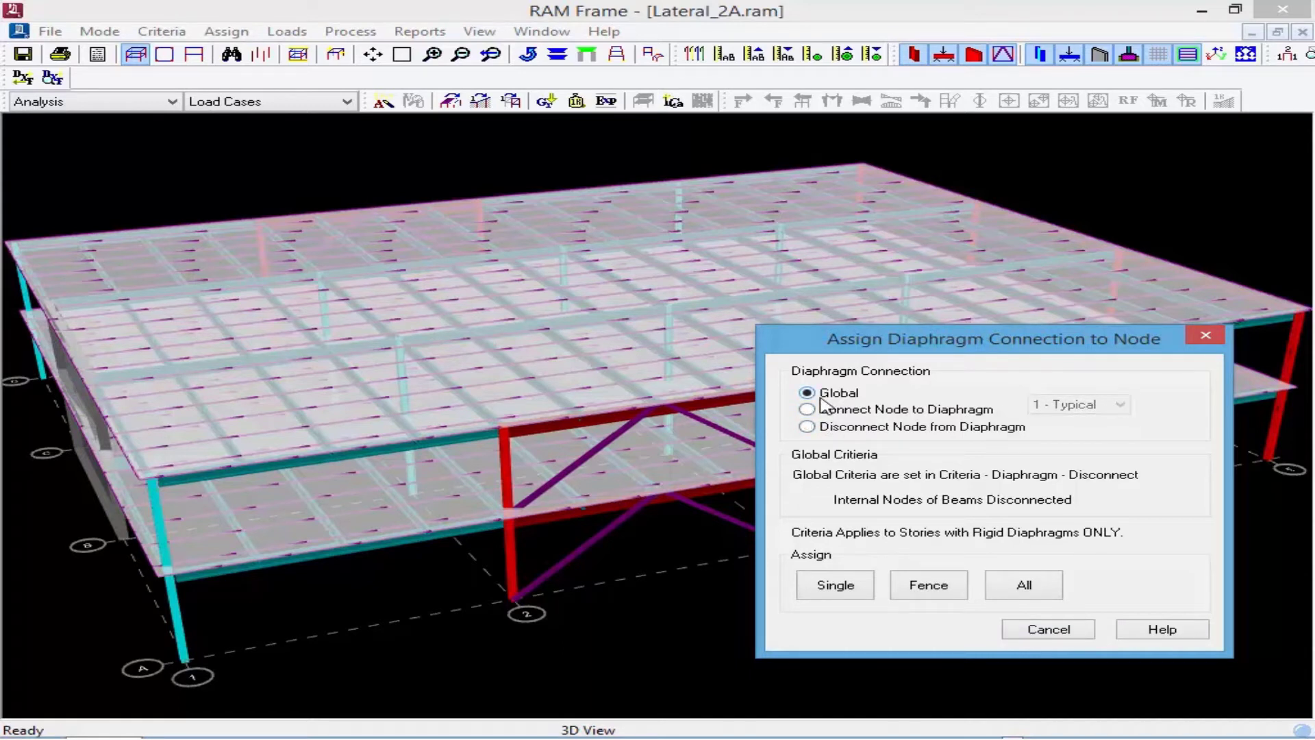
{"action": "left_click", "coordinate": [841, 587]}
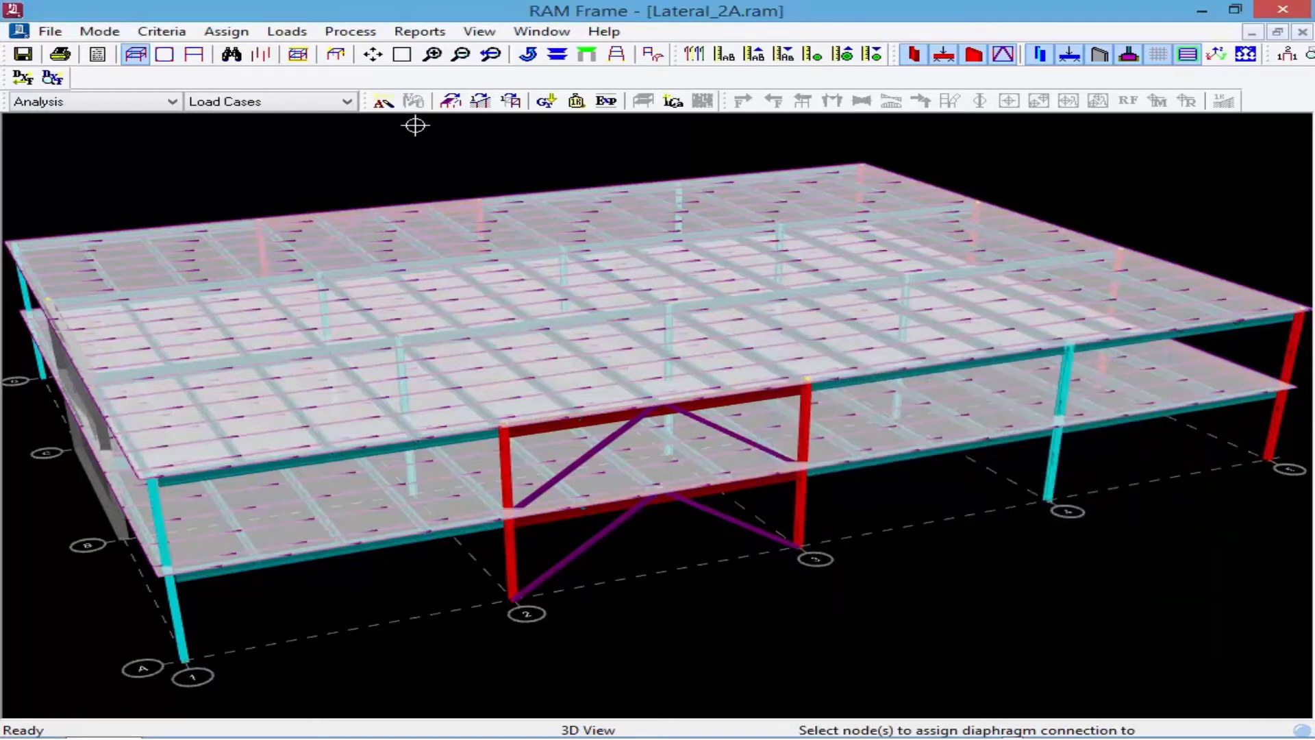
Enlarge the node symbols in the 3D view and return to the node diaphragm connection options.
{"action": "left_click", "coordinate": [844, 55]}
{"action": "left_click", "coordinate": [845, 54]}
{"action": "left_click", "coordinate": [843, 54]}
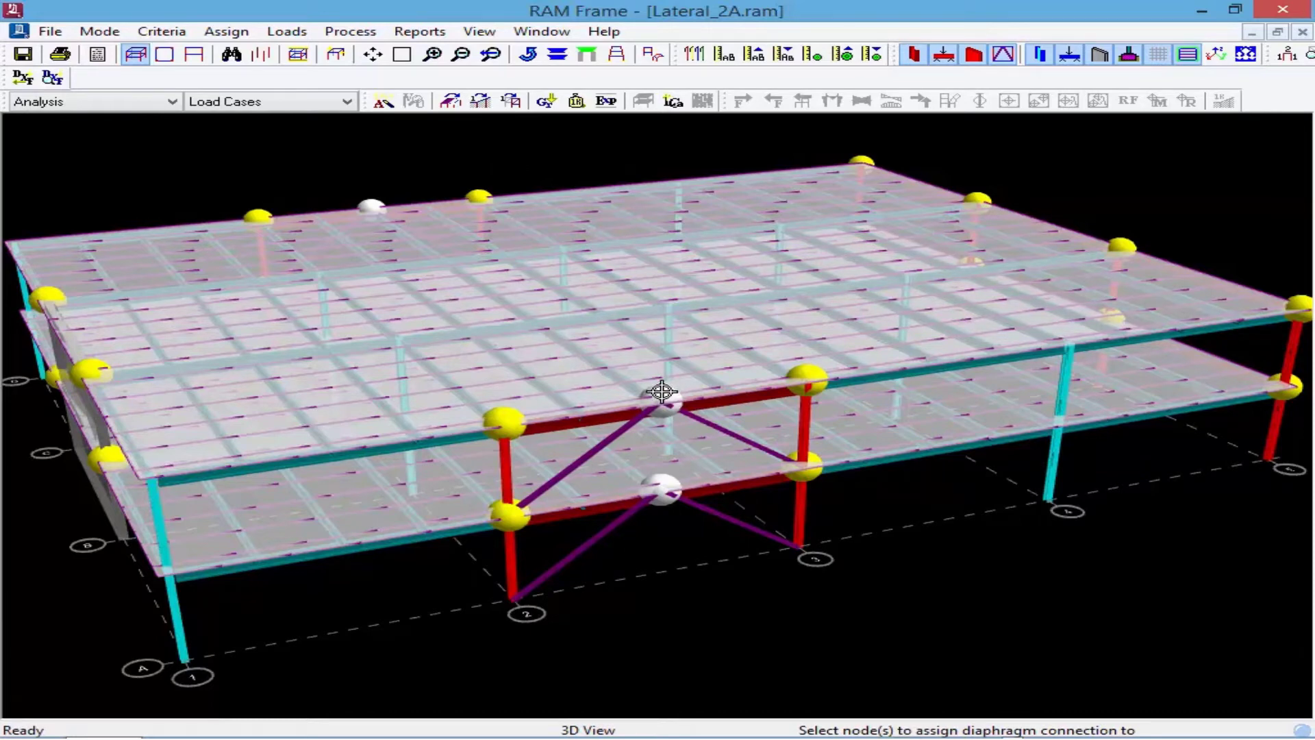
{"action": "right_click", "coordinate": [888, 516]}
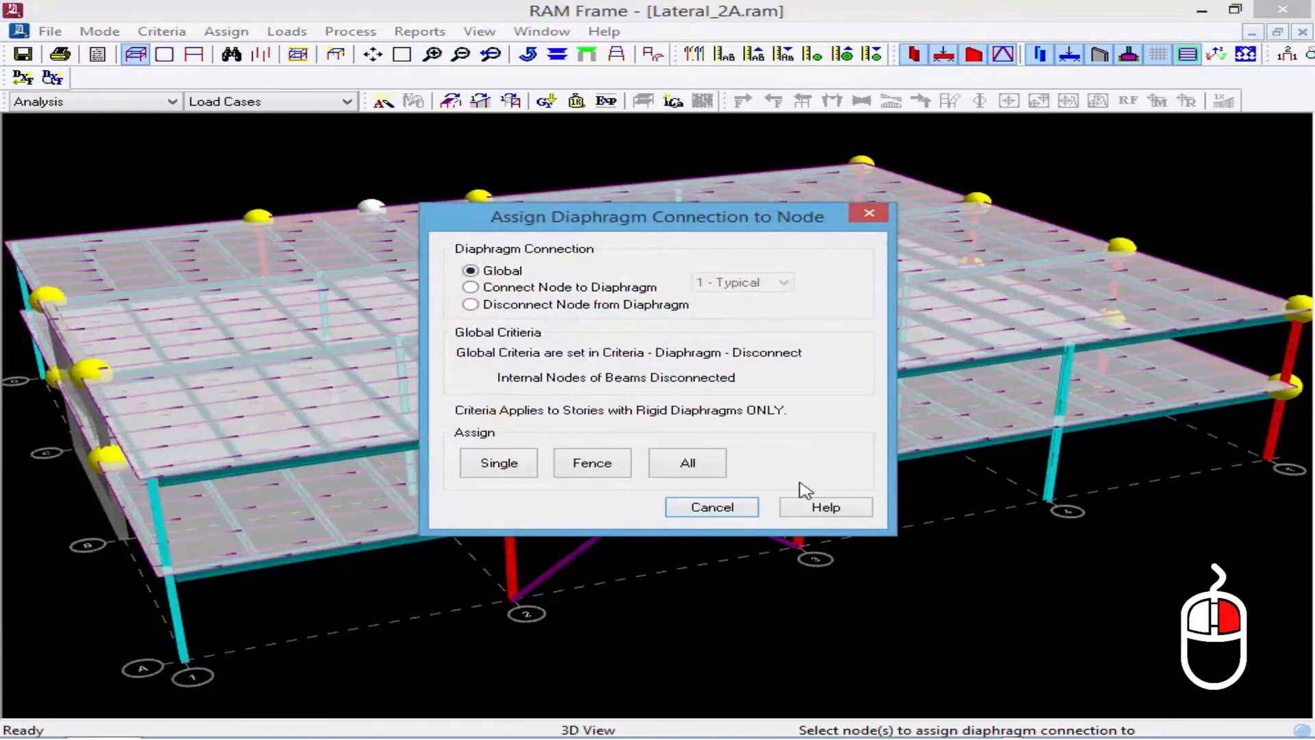
Assign the Global diaphragm connection to all nodes.
{"action": "left_click", "coordinate": [470, 271]}
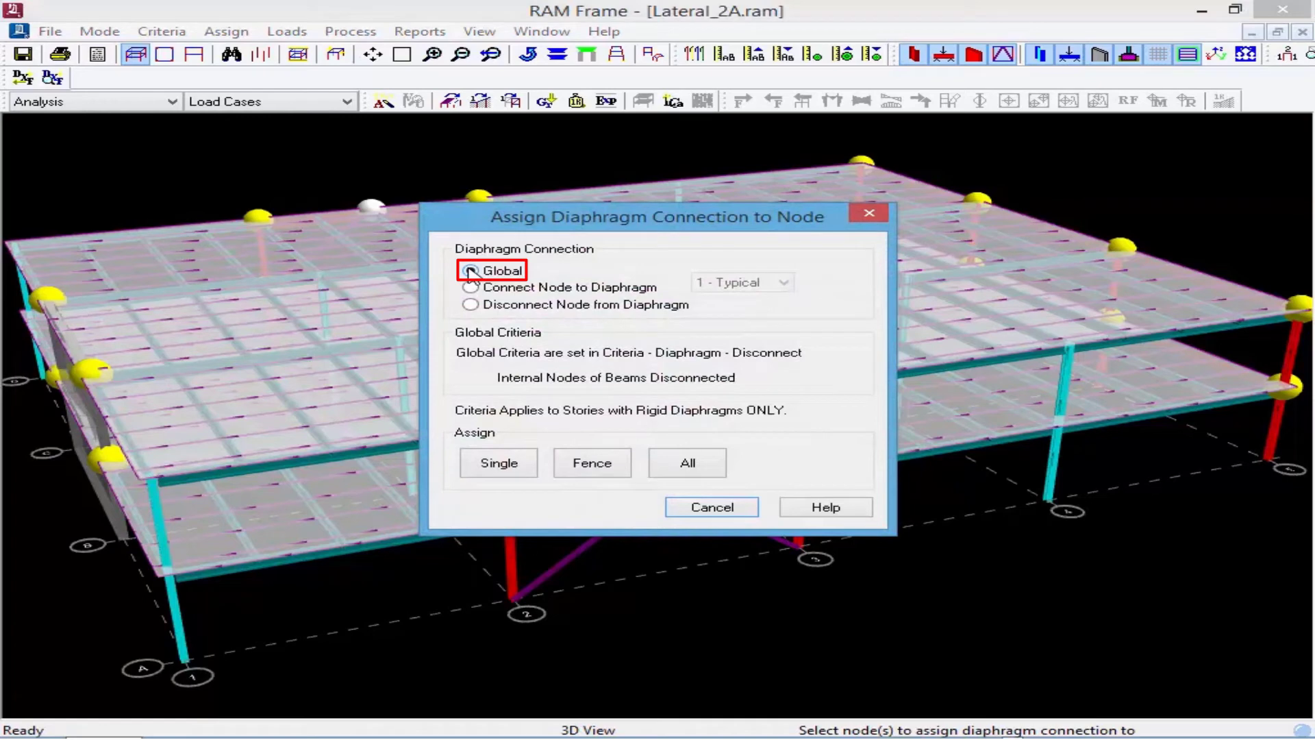
{"action": "left_click", "coordinate": [673, 467]}
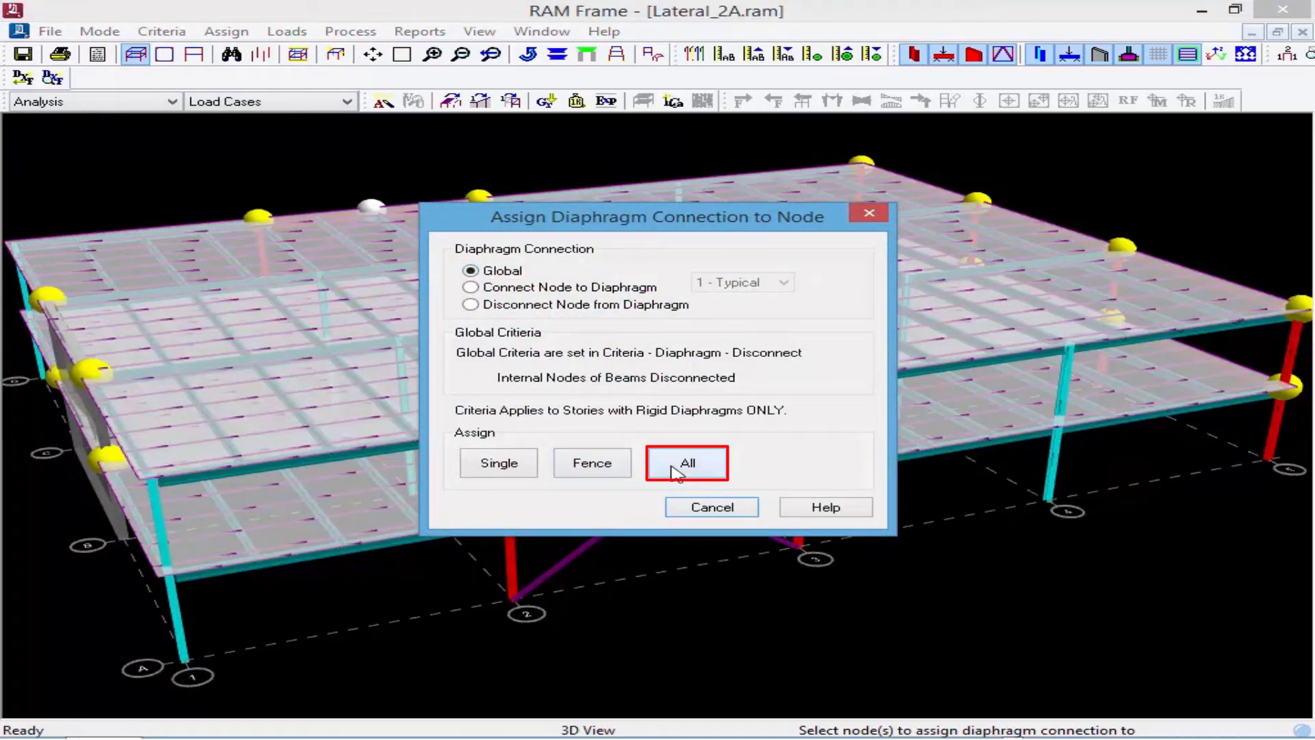
{"action": "left_click", "coordinate": [675, 471]}
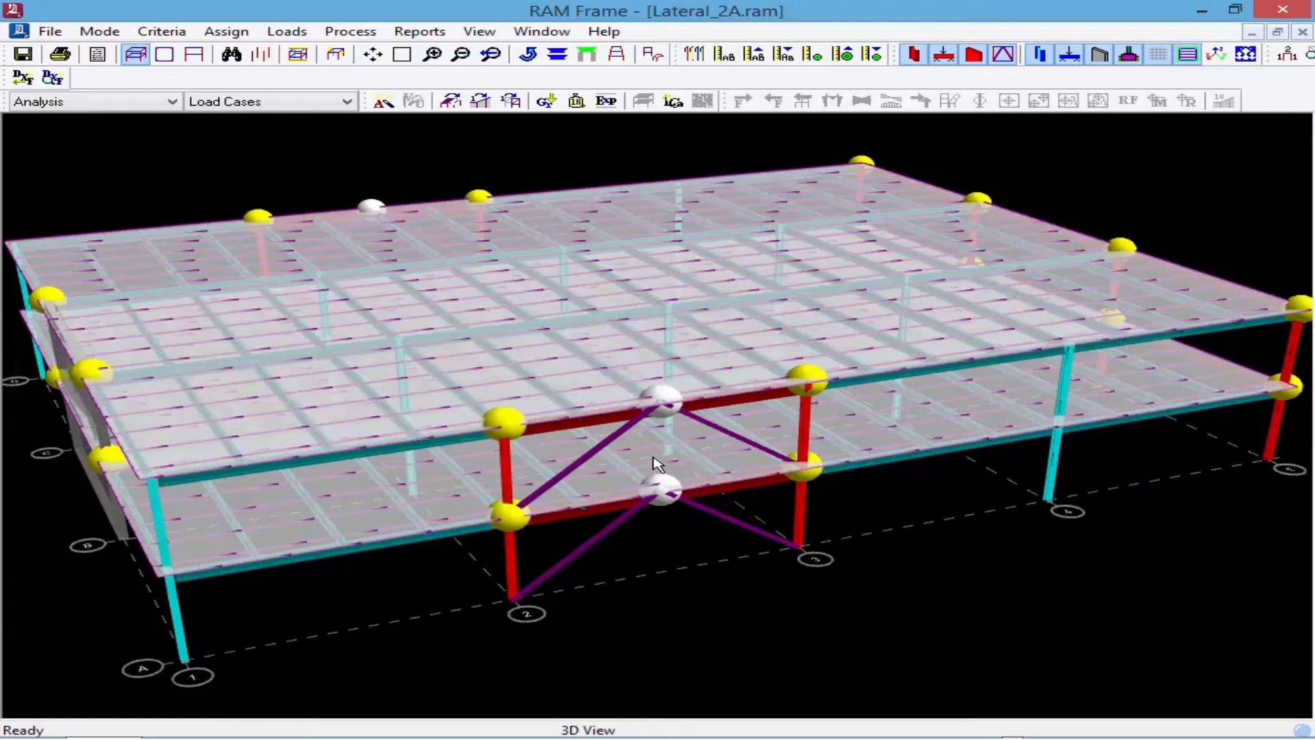
Review the option to disconnect internal beam nodes in the story diaphragm criteria, and leave both dialogs without changes.
{"action": "left_click", "coordinate": [164, 33]}
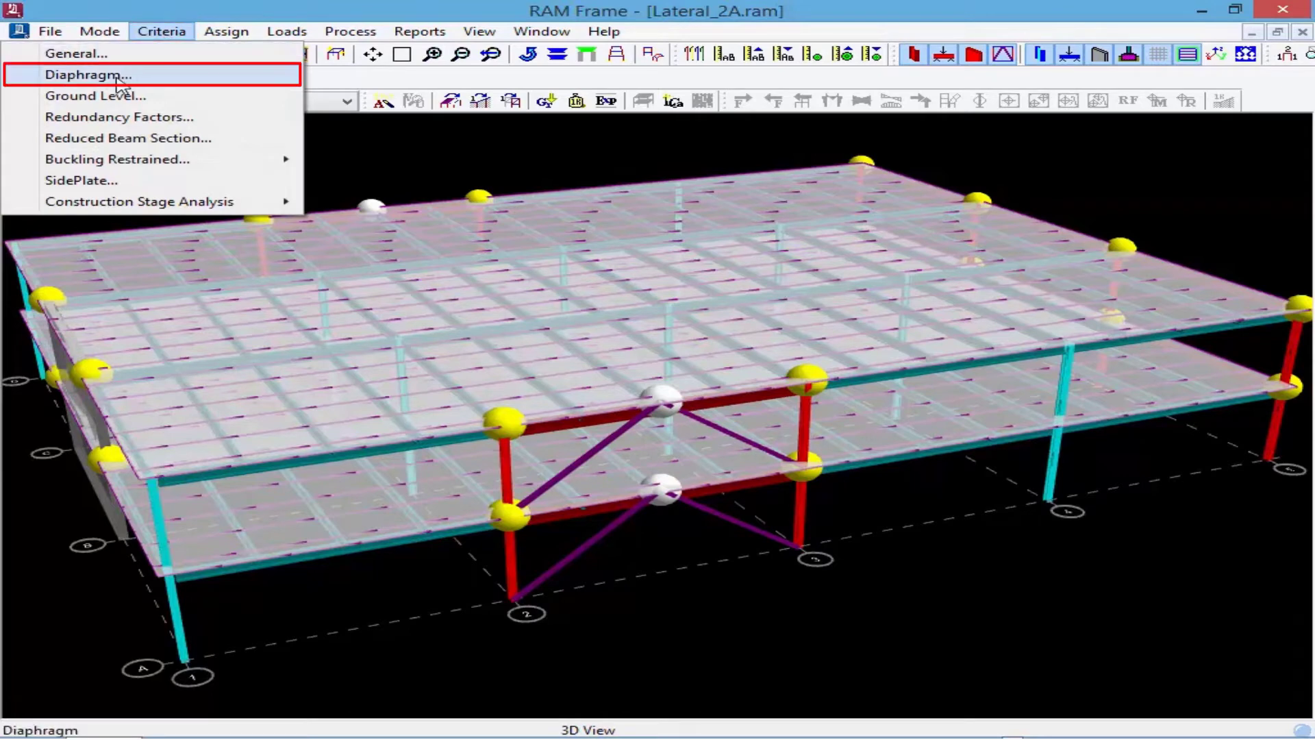
{"action": "left_click", "coordinate": [130, 75]}
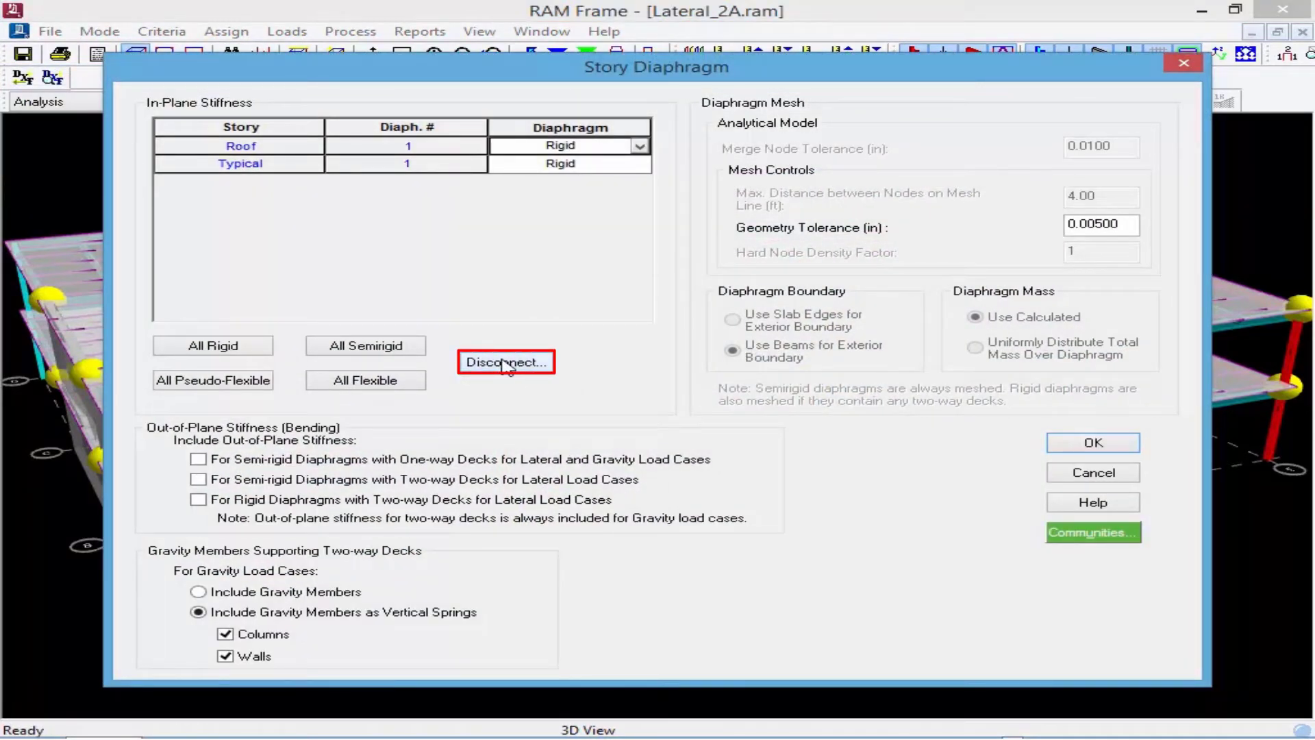
{"action": "left_click", "coordinate": [506, 363]}
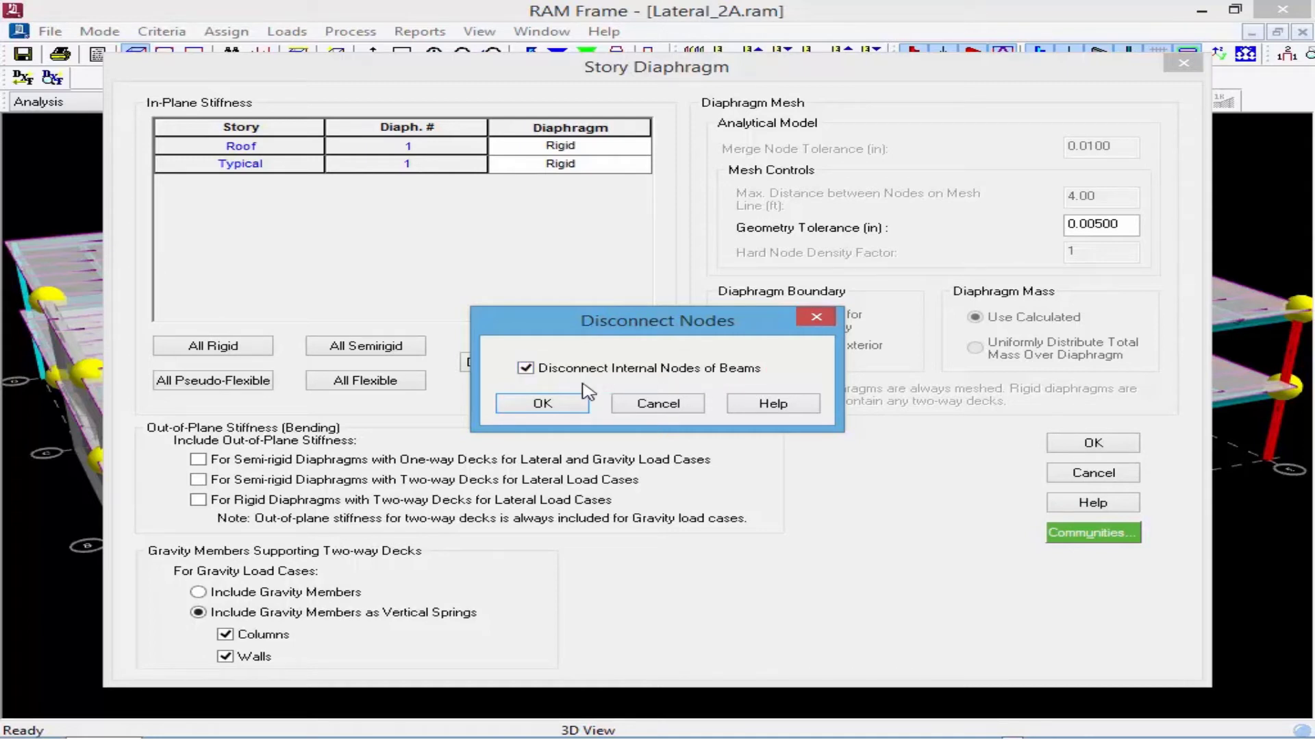
{"action": "left_click", "coordinate": [659, 404]}
{"action": "left_click", "coordinate": [1093, 472]}
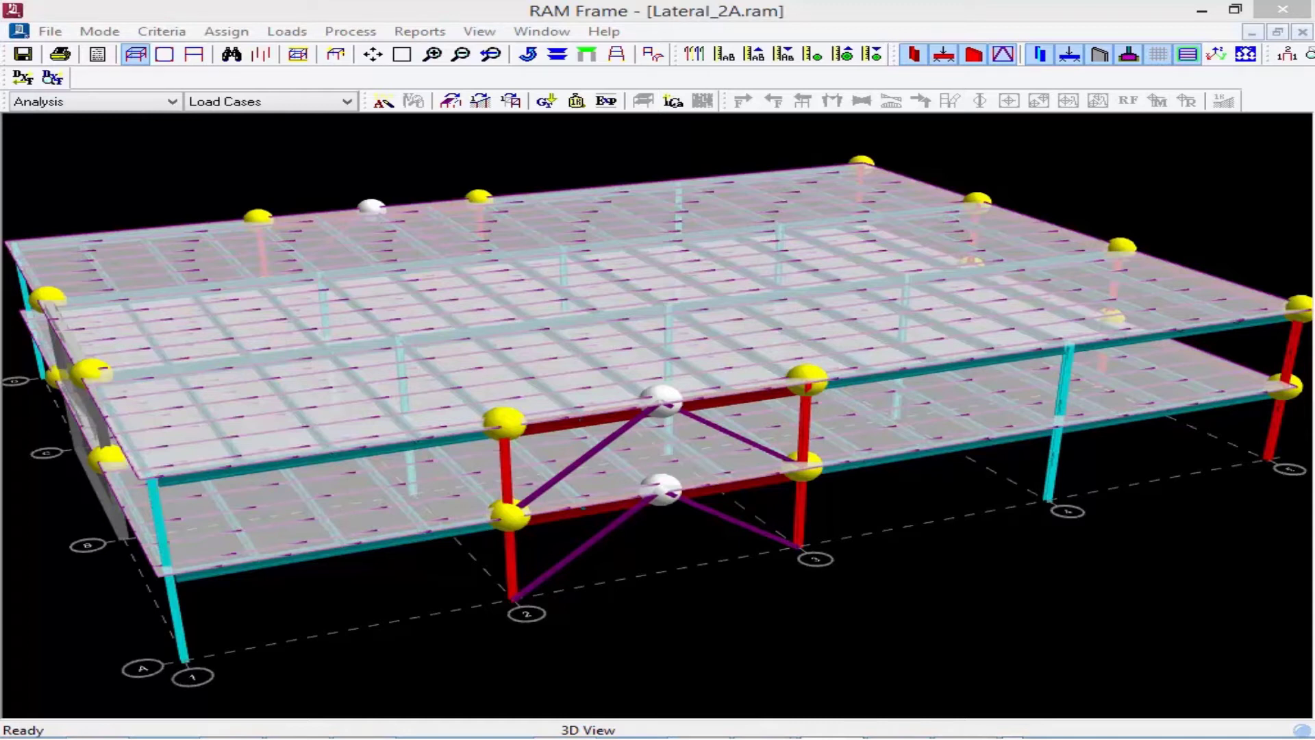
Analyze the building for all load cases and dismiss the completion notice.
{"action": "left_click", "coordinate": [350, 32]}
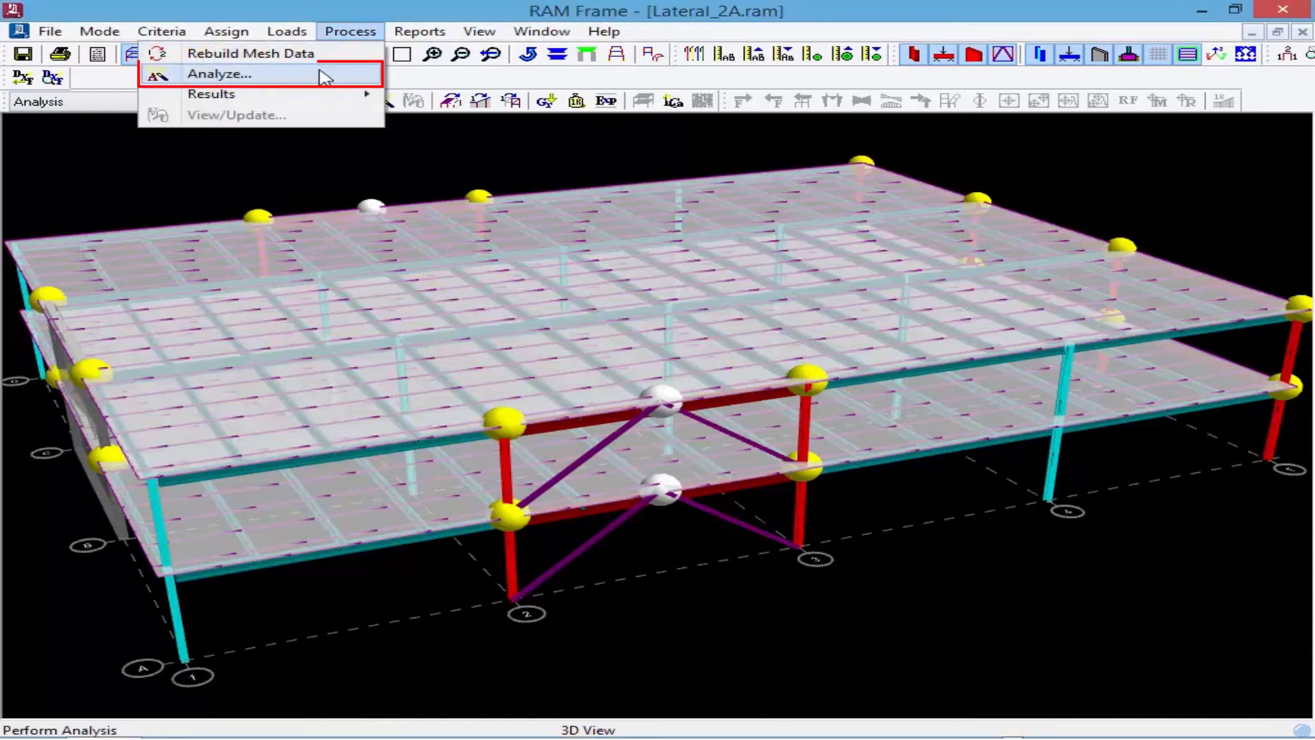
{"action": "left_click", "coordinate": [324, 75]}
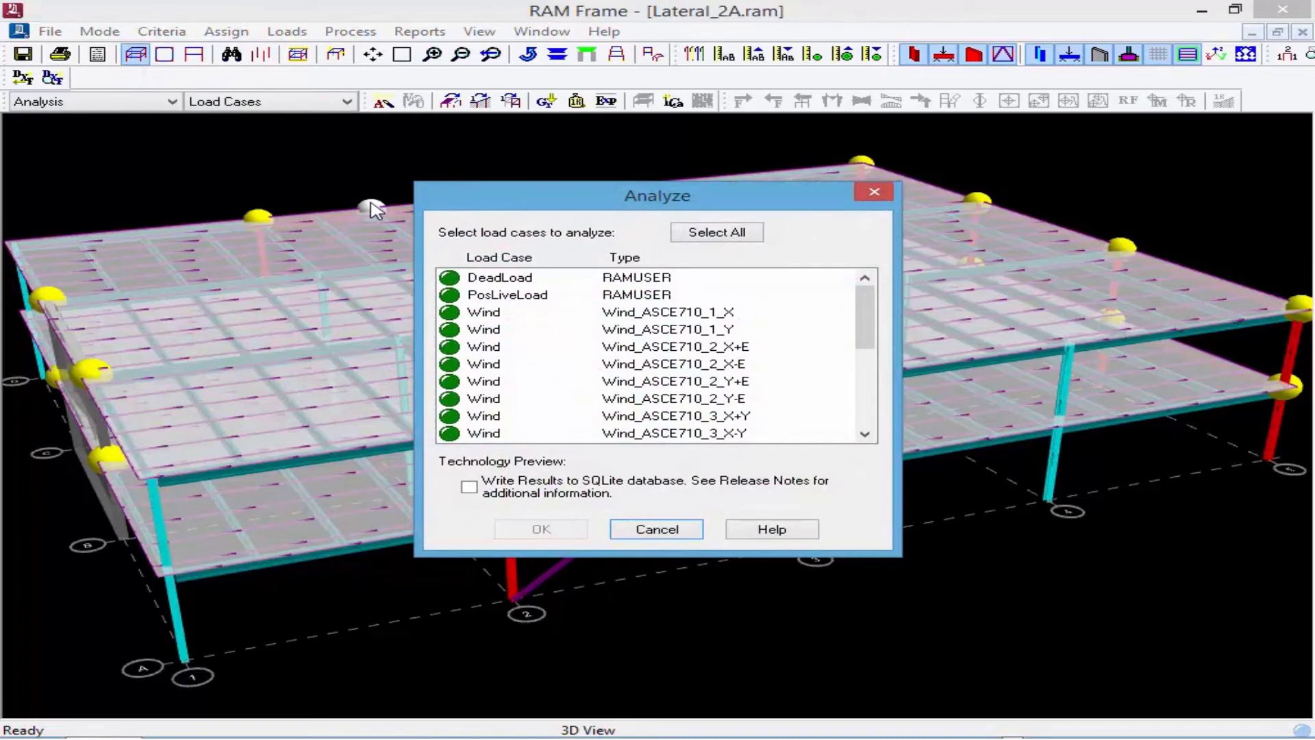
{"action": "left_click", "coordinate": [716, 232]}
{"action": "left_click", "coordinate": [541, 529]}
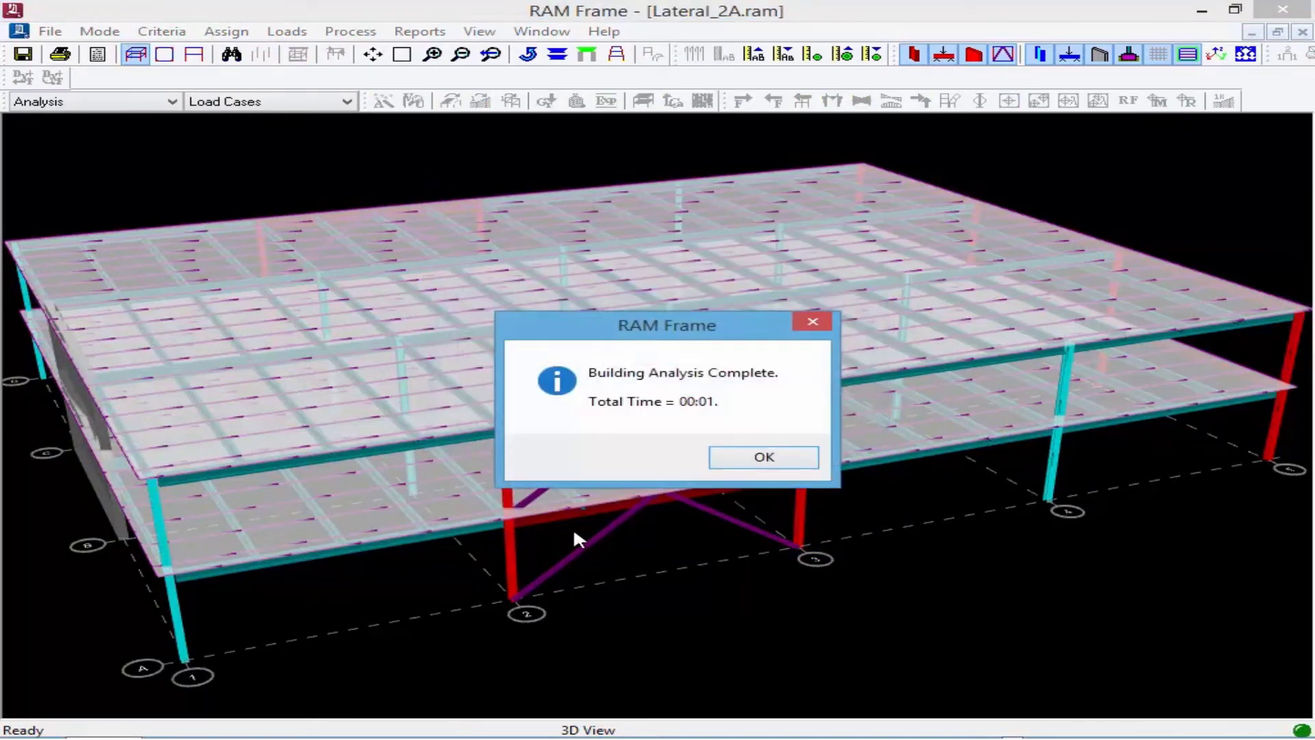
{"action": "left_click", "coordinate": [746, 458]}
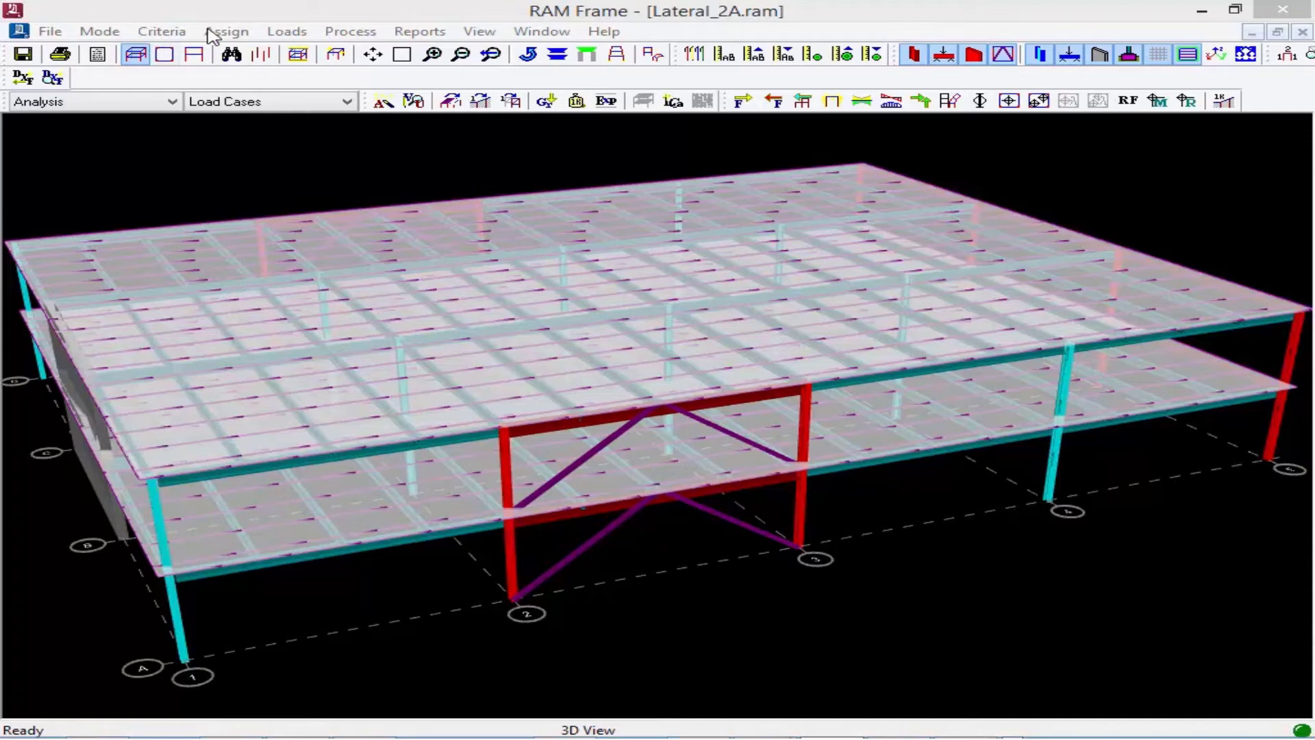
Open the Loads and Applied Forces report on screen and examine the wind load case pressures and applied diaphragm forces.
{"action": "left_click", "coordinate": [438, 34]}
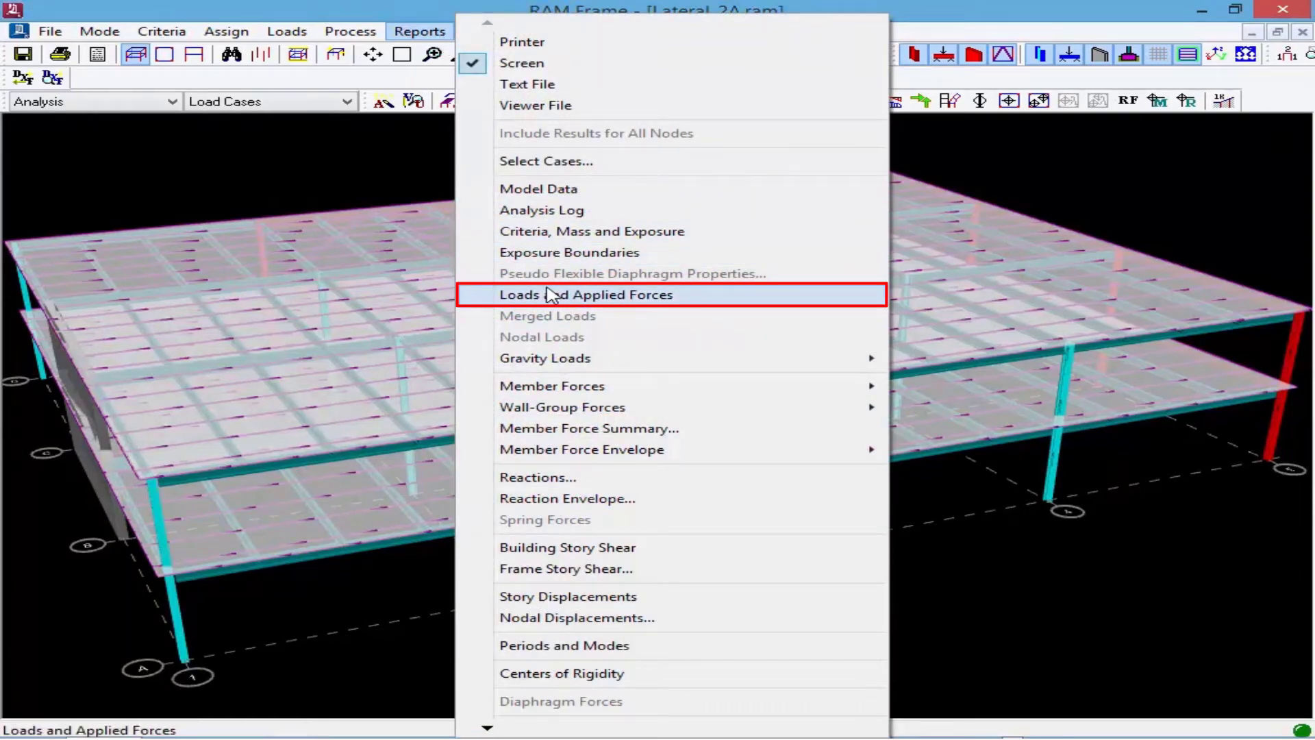
{"action": "left_click", "coordinate": [550, 296]}
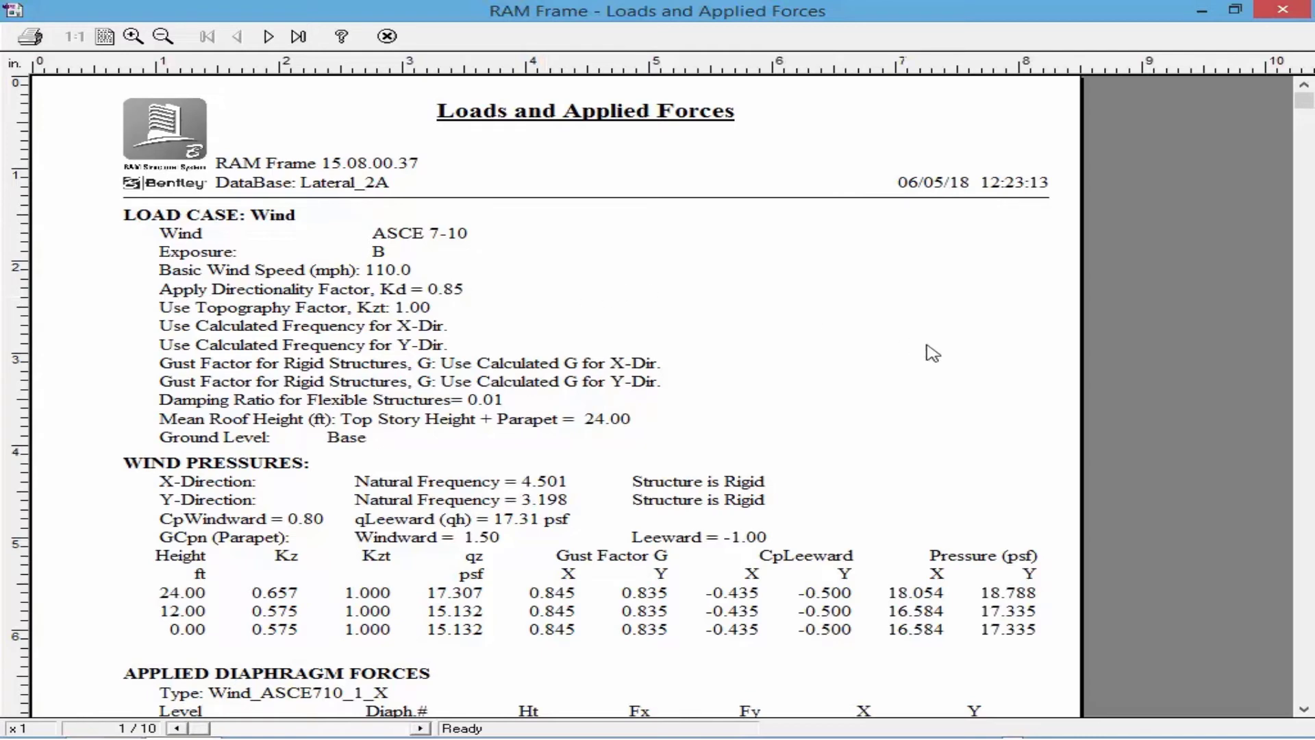
{"action": "scroll", "coordinate": [1122, 381], "scroll_direction": "down", "scroll_amount": 3}
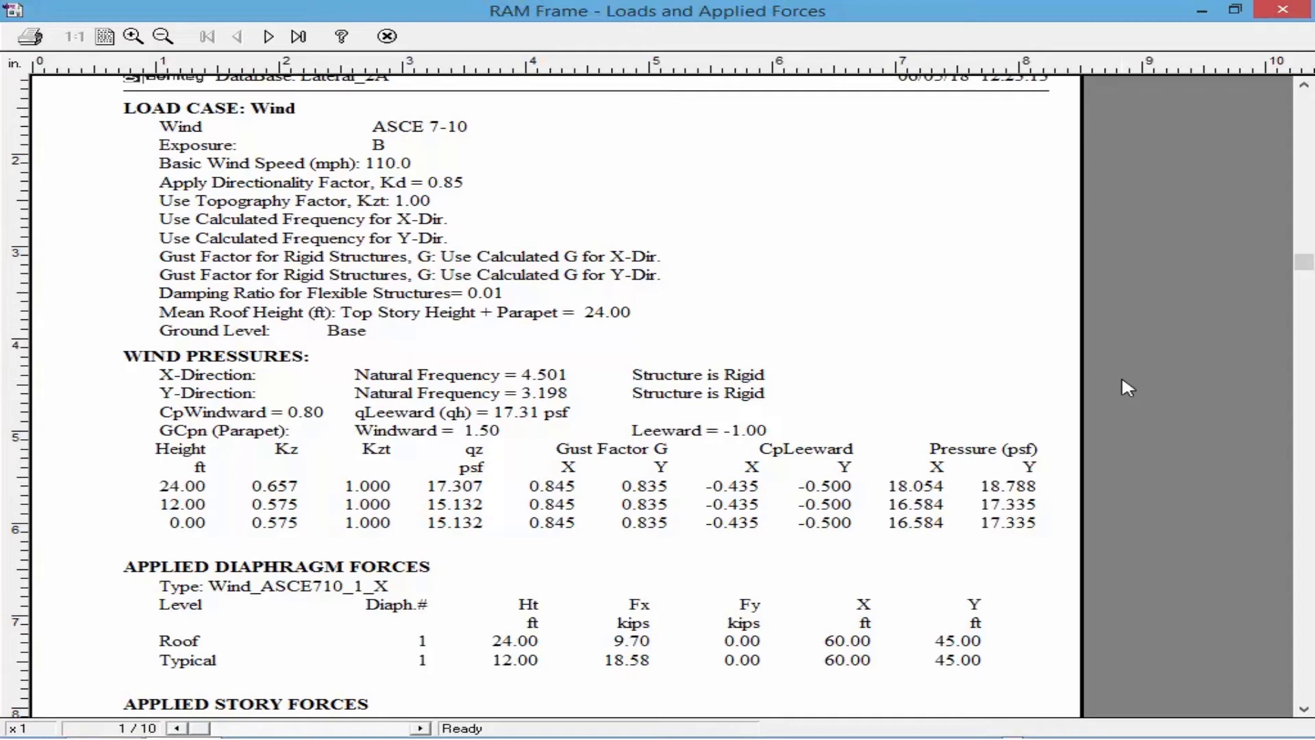
Page through the report to the Seismic load case on page 7, examine it, and close the report.
{"action": "left_click", "coordinate": [420, 728]}
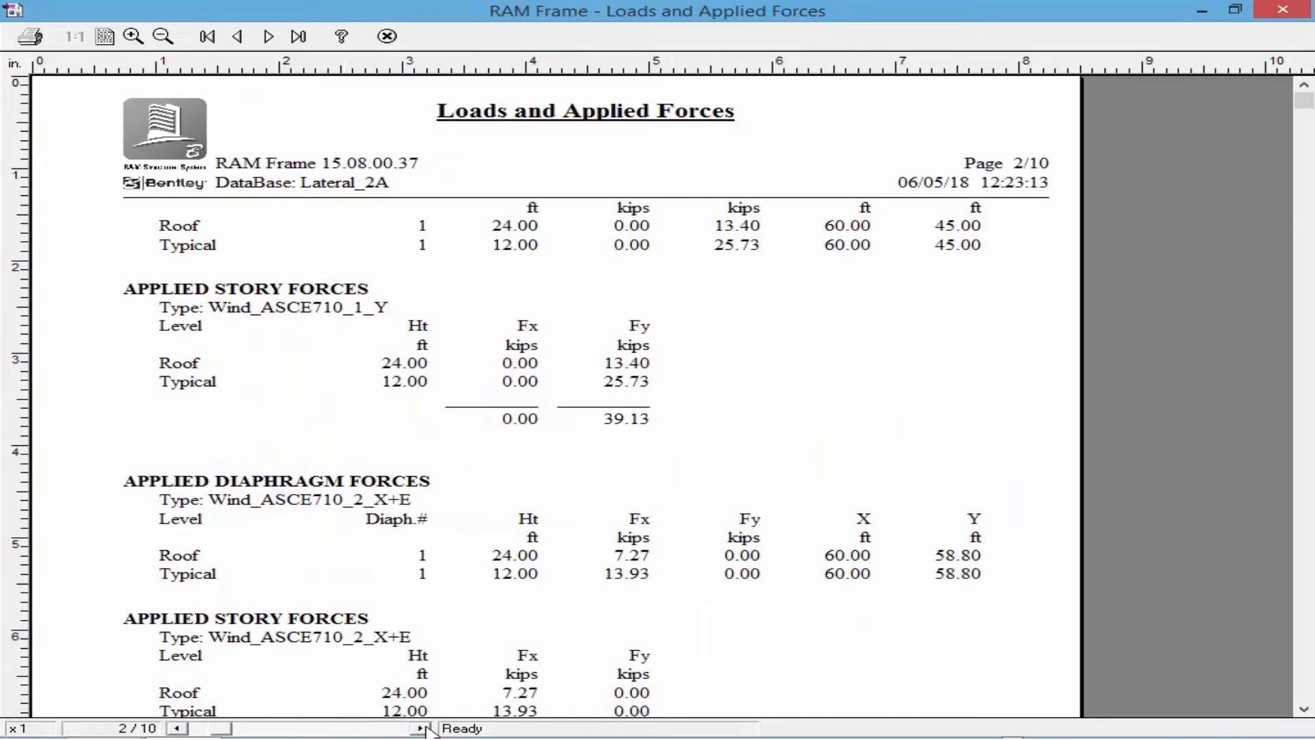
{"action": "left_click", "coordinate": [420, 728]}
{"action": "left_click", "coordinate": [421, 728]}
{"action": "left_click", "coordinate": [420, 728]}
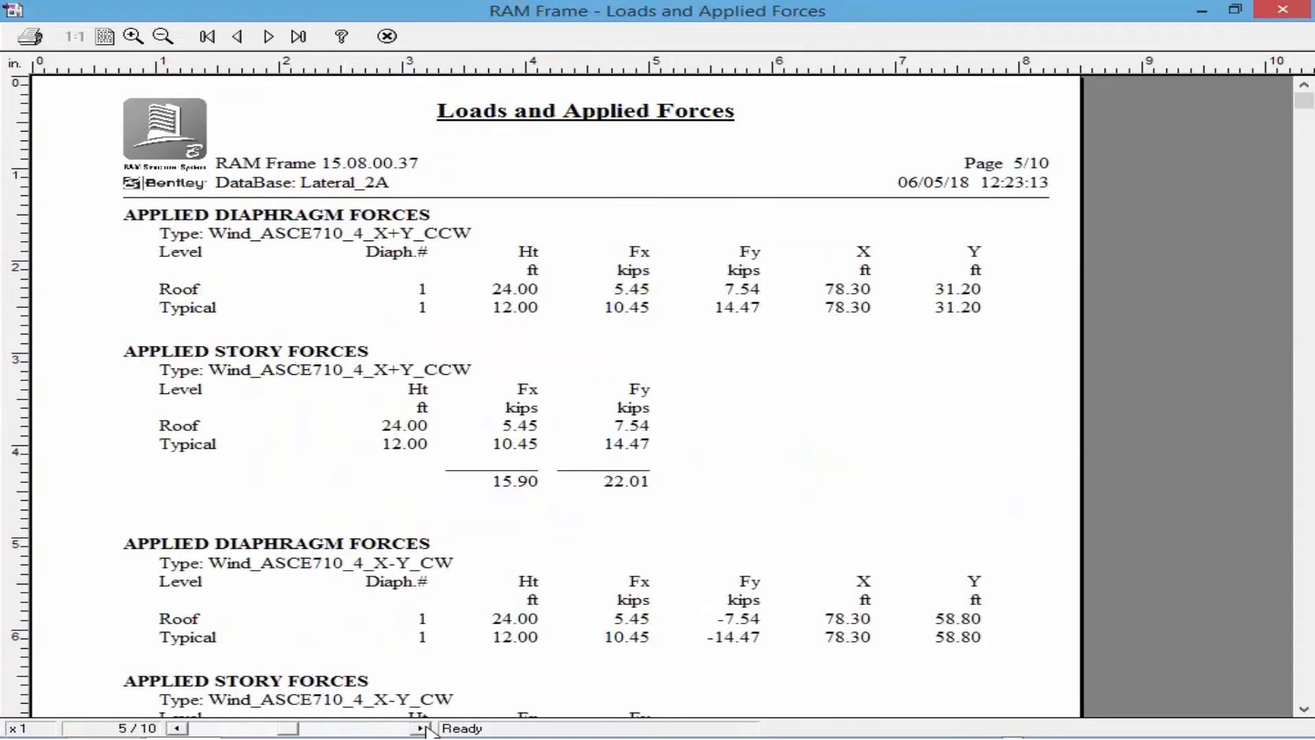
{"action": "left_click", "coordinate": [420, 728]}
{"action": "left_click", "coordinate": [420, 728]}
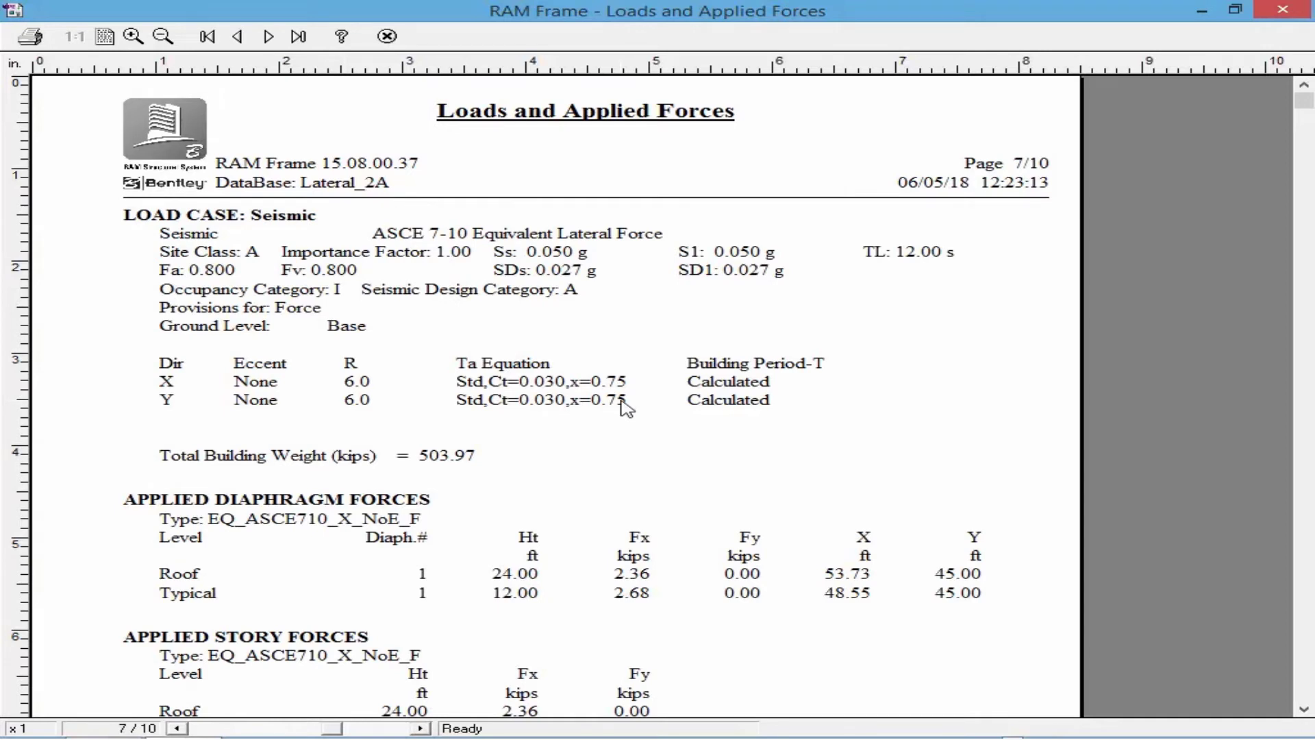
{"action": "left_click", "coordinate": [386, 39]}
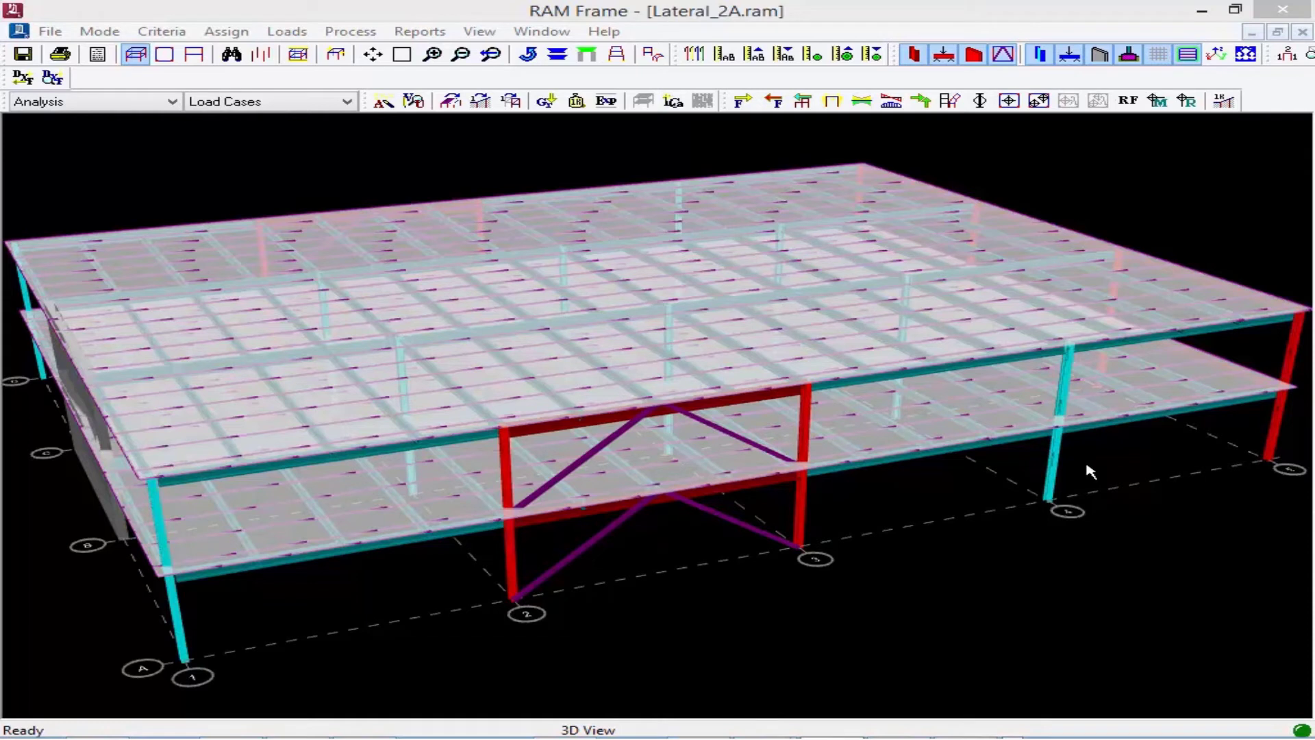
Show the centers of mass and centers of rigidity with their coordinates on the 3D model.
{"action": "left_click", "coordinate": [1115, 86]}
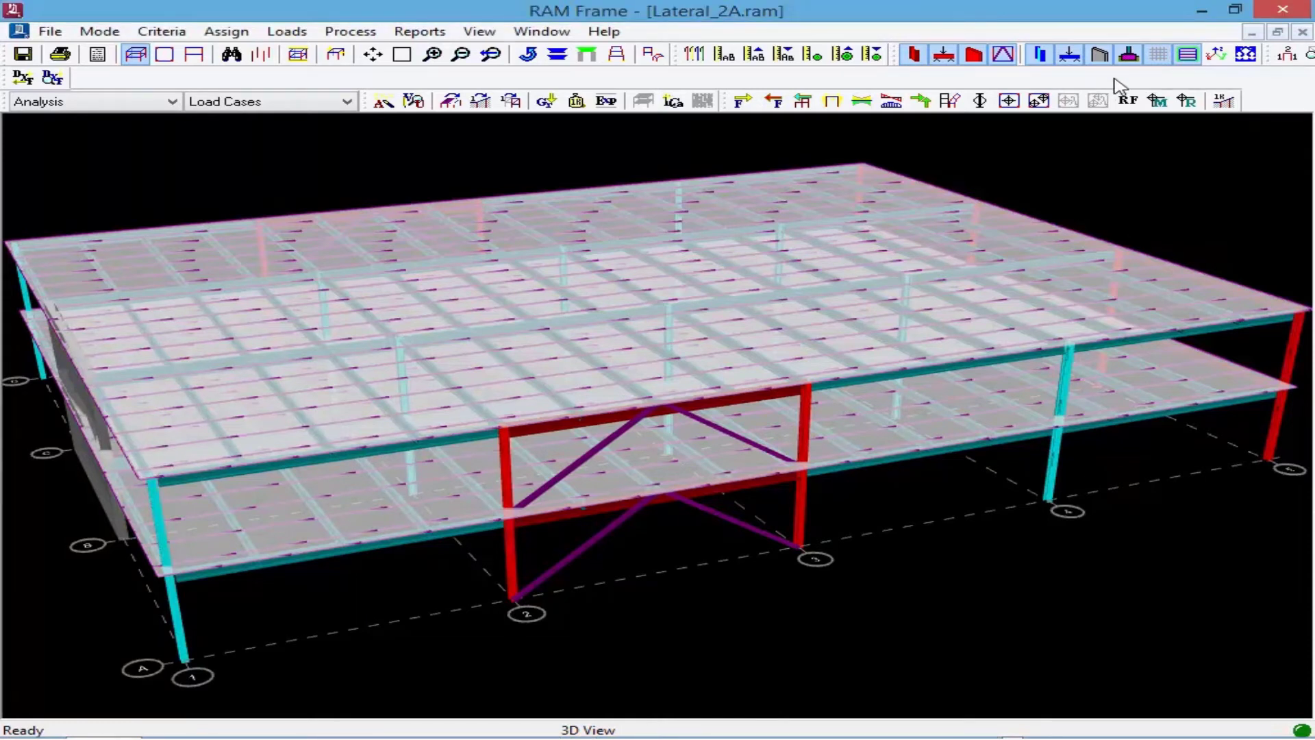
{"action": "left_click", "coordinate": [1154, 104]}
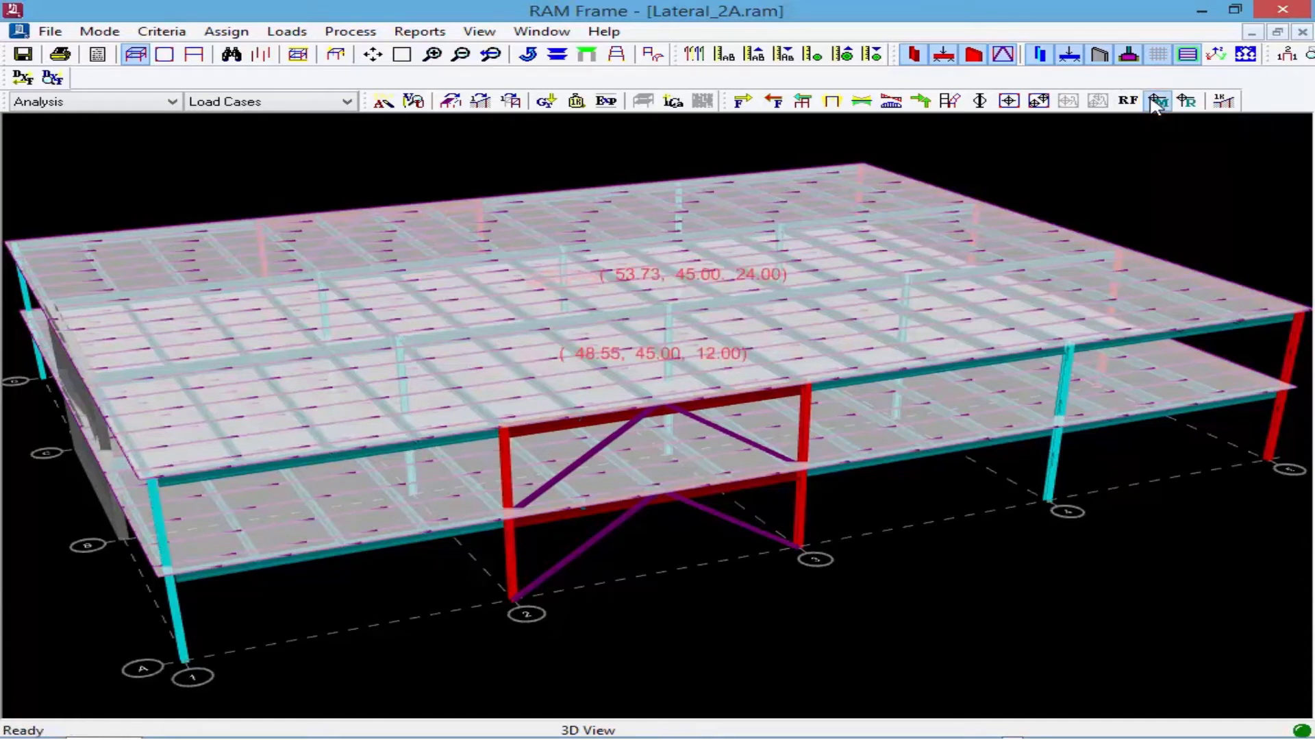
{"action": "left_click", "coordinate": [1188, 103]}
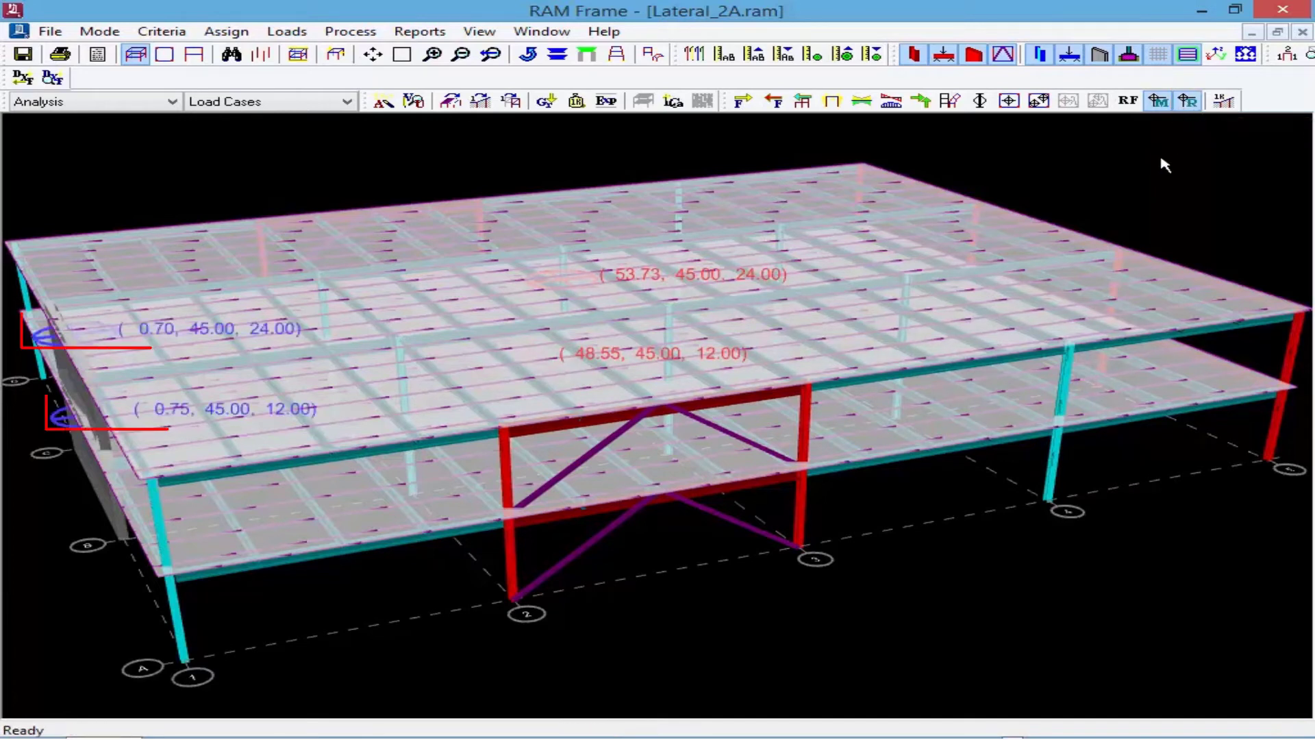
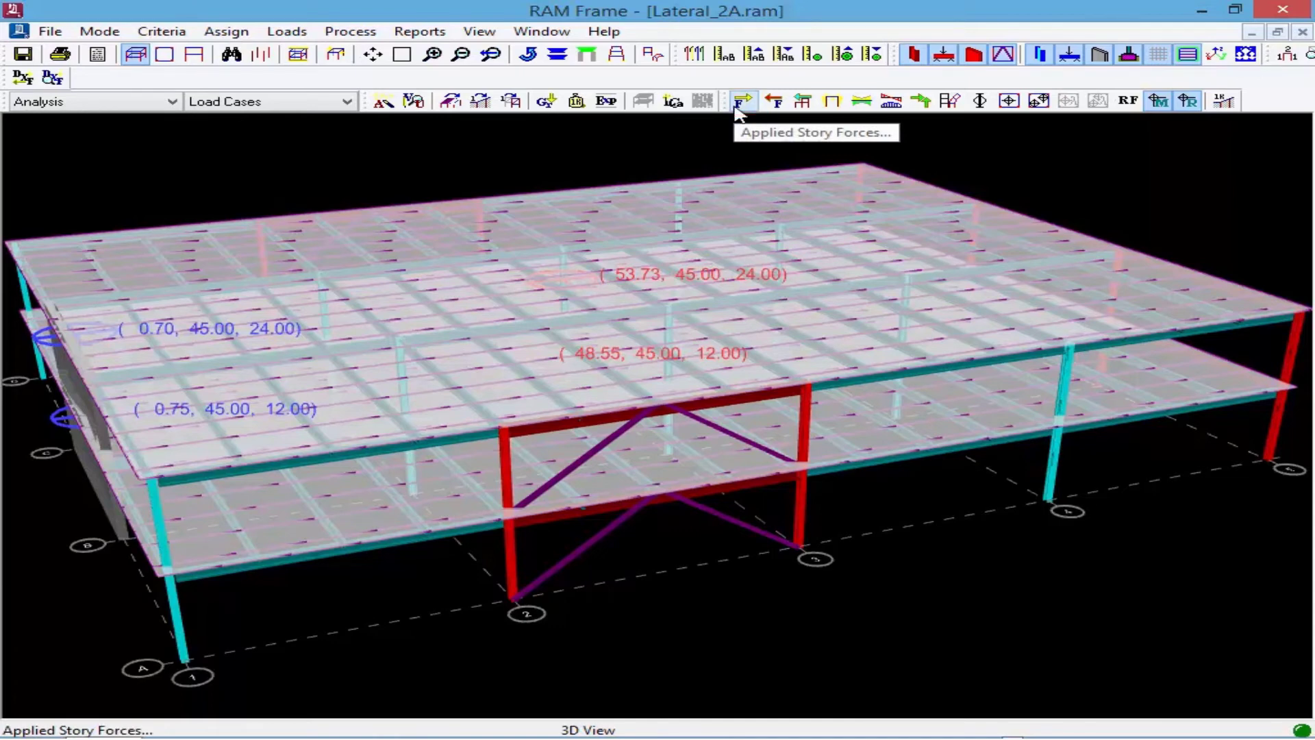
Display the applied story forces for Wind_ASCE710_1_Y on the model and move the dialog clear of the arrows.
{"action": "left_click", "coordinate": [739, 103]}
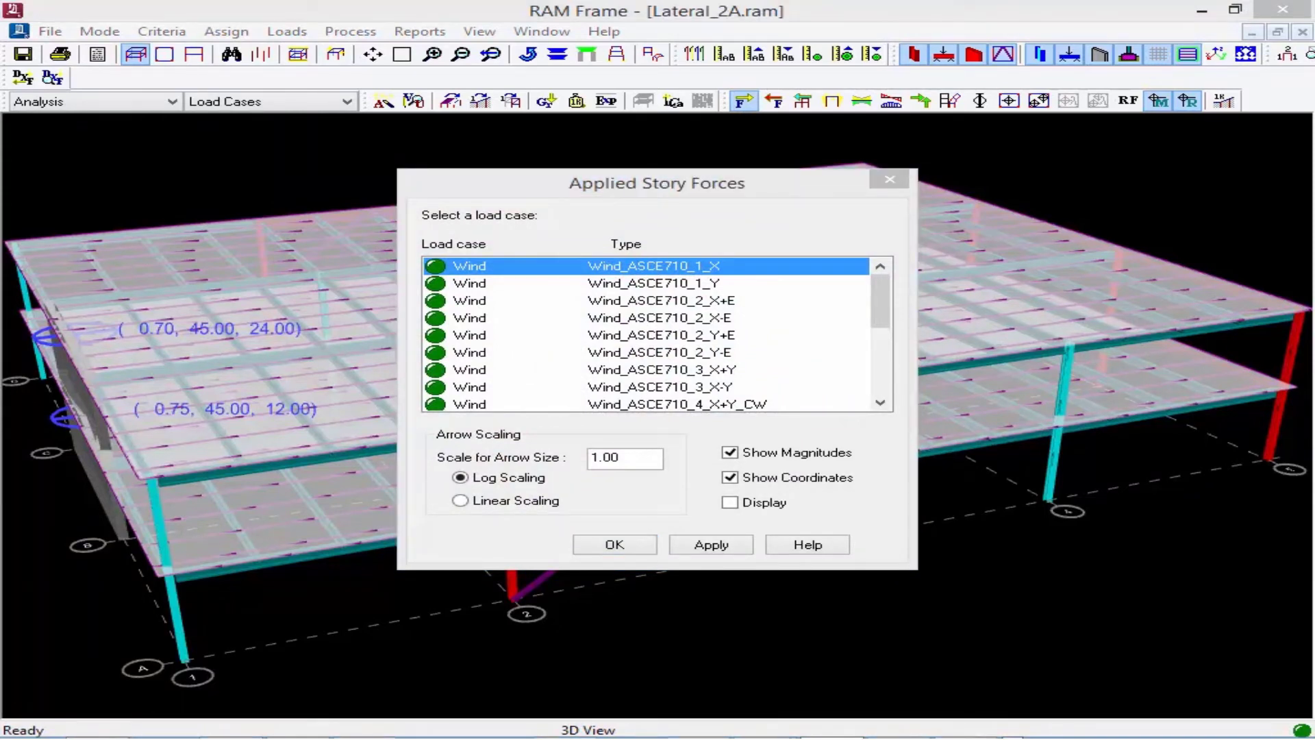
{"action": "left_click", "coordinate": [607, 287]}
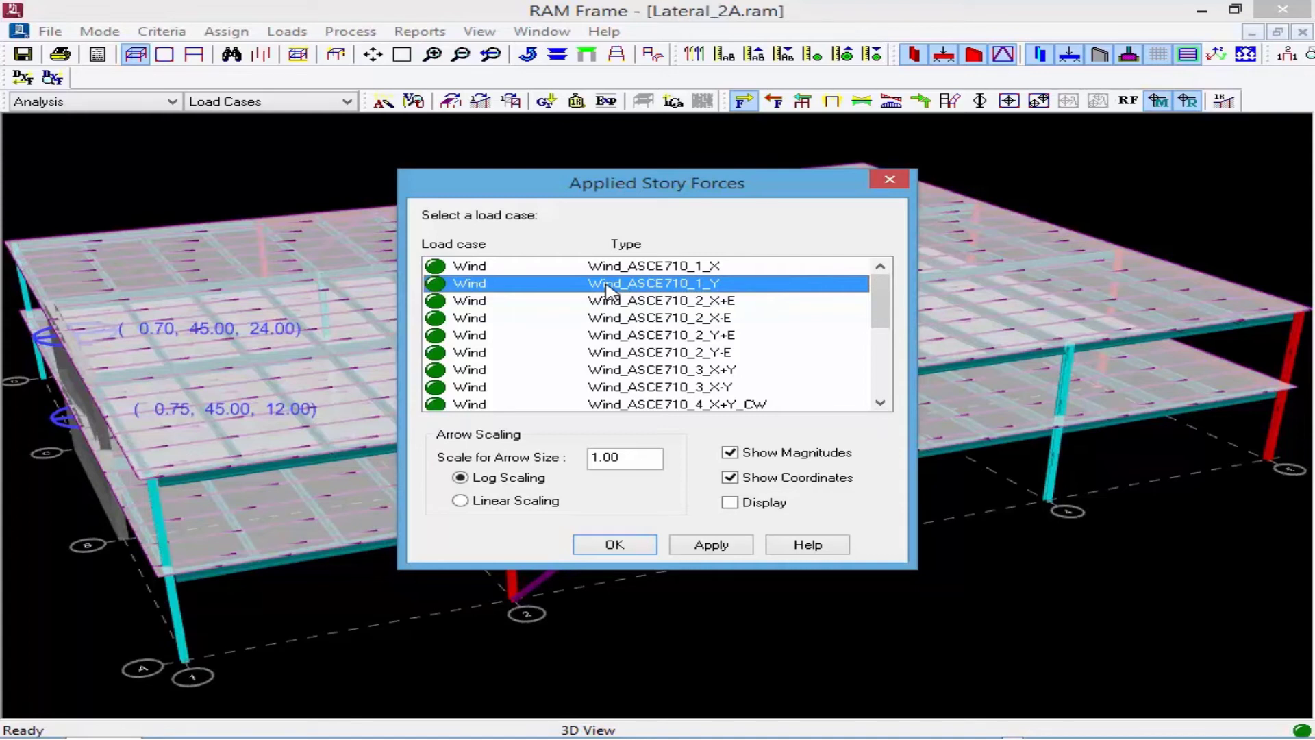
{"action": "left_click", "coordinate": [730, 502]}
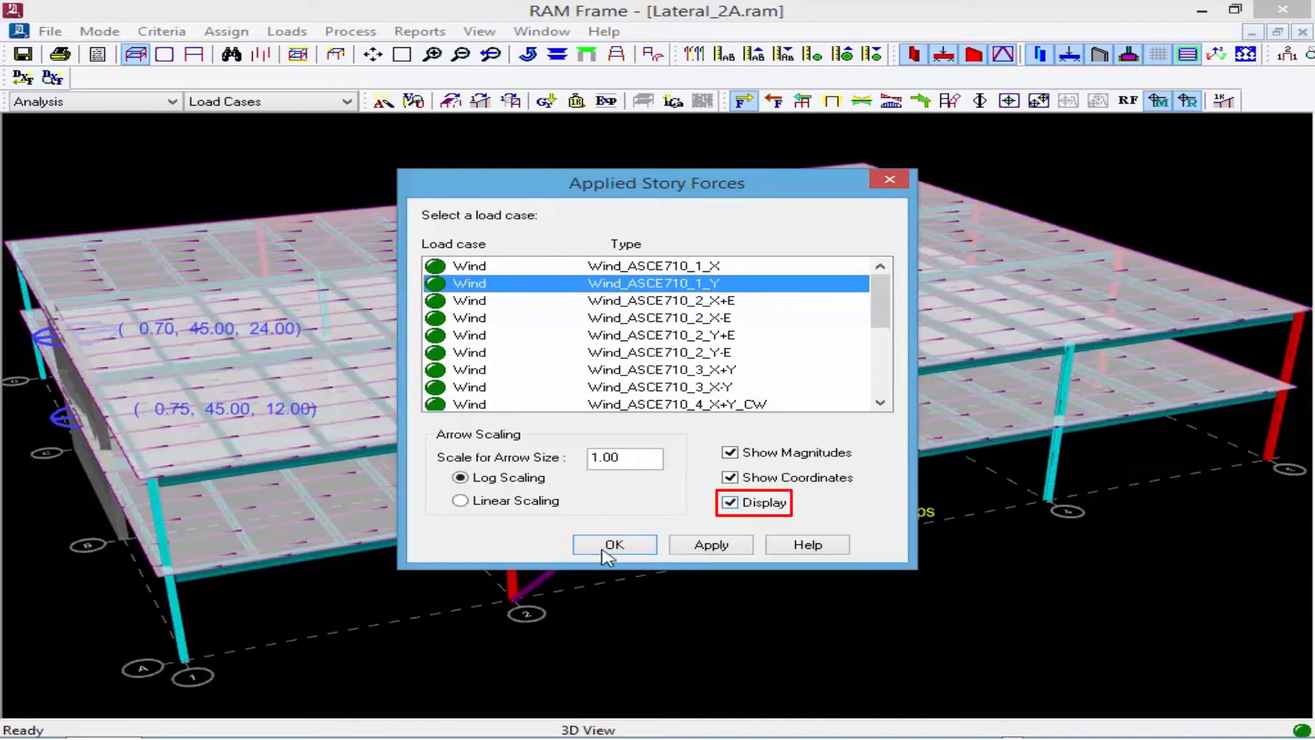
{"action": "left_click", "coordinate": [712, 544]}
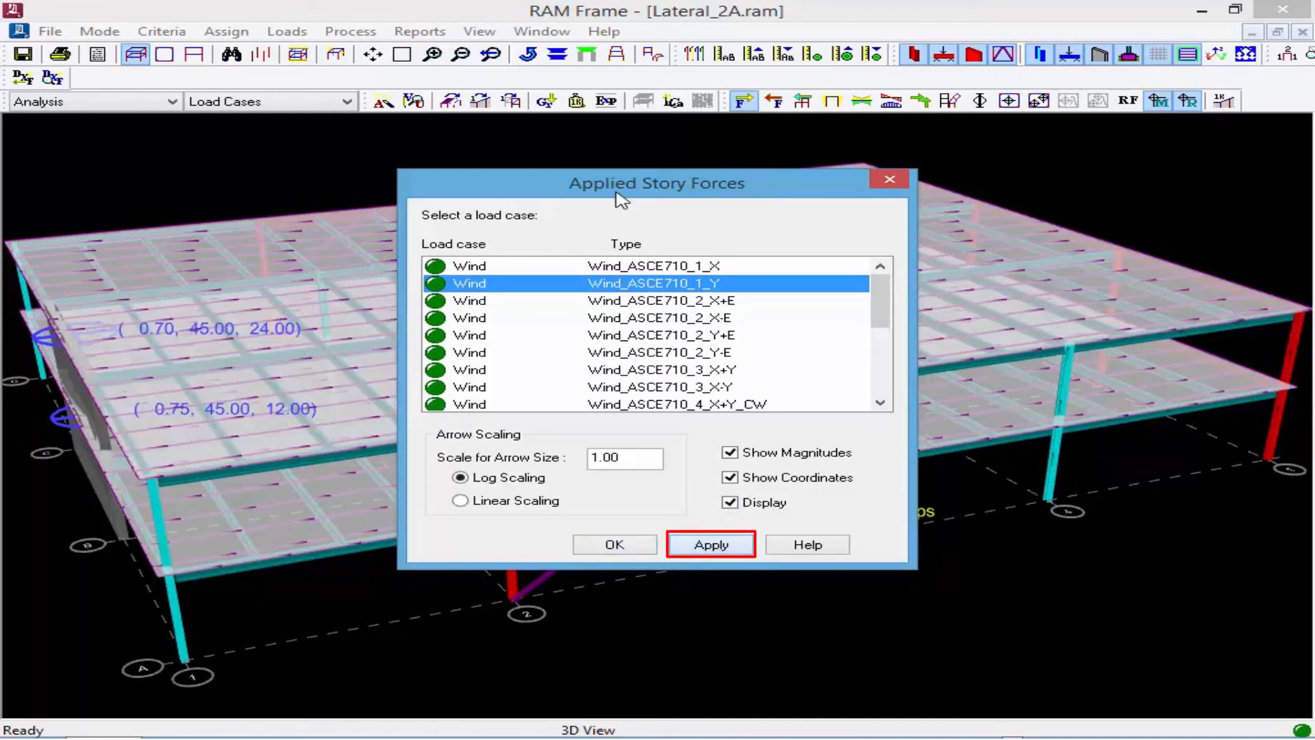
{"action": "mouse_move", "coordinate": [602, 182]}
{"action": "left_mouse_down"}
{"action": "mouse_move", "coordinate": [274, 140]}
{"action": "mouse_move", "coordinate": [209, 155]}
{"action": "mouse_move", "coordinate": [199, 129]}
{"action": "left_mouse_up"}
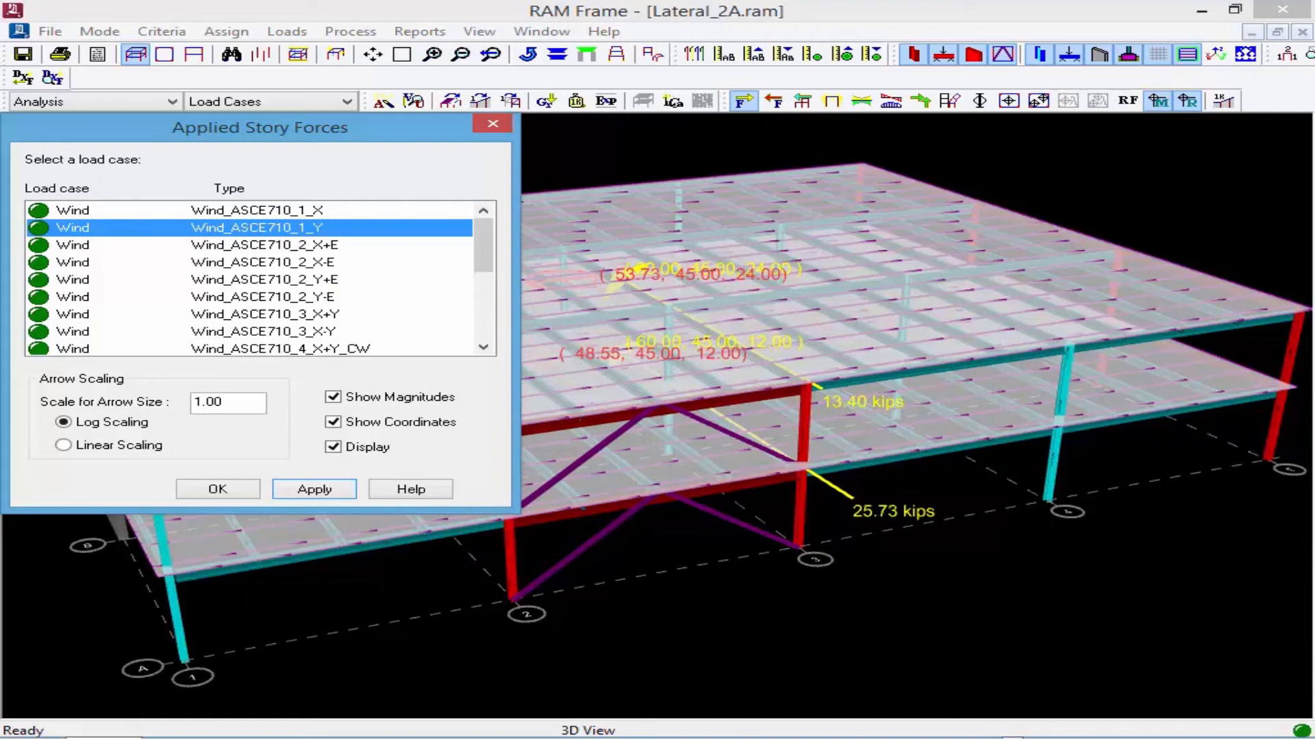
Compare the applied story forces for Wind_ASCE710_2_Y+E, EQ_ASCE710_Y_NoE_F and EQ_ASCE710_Y_+E_F, keeping the last one displayed.
{"action": "left_click", "coordinate": [269, 281]}
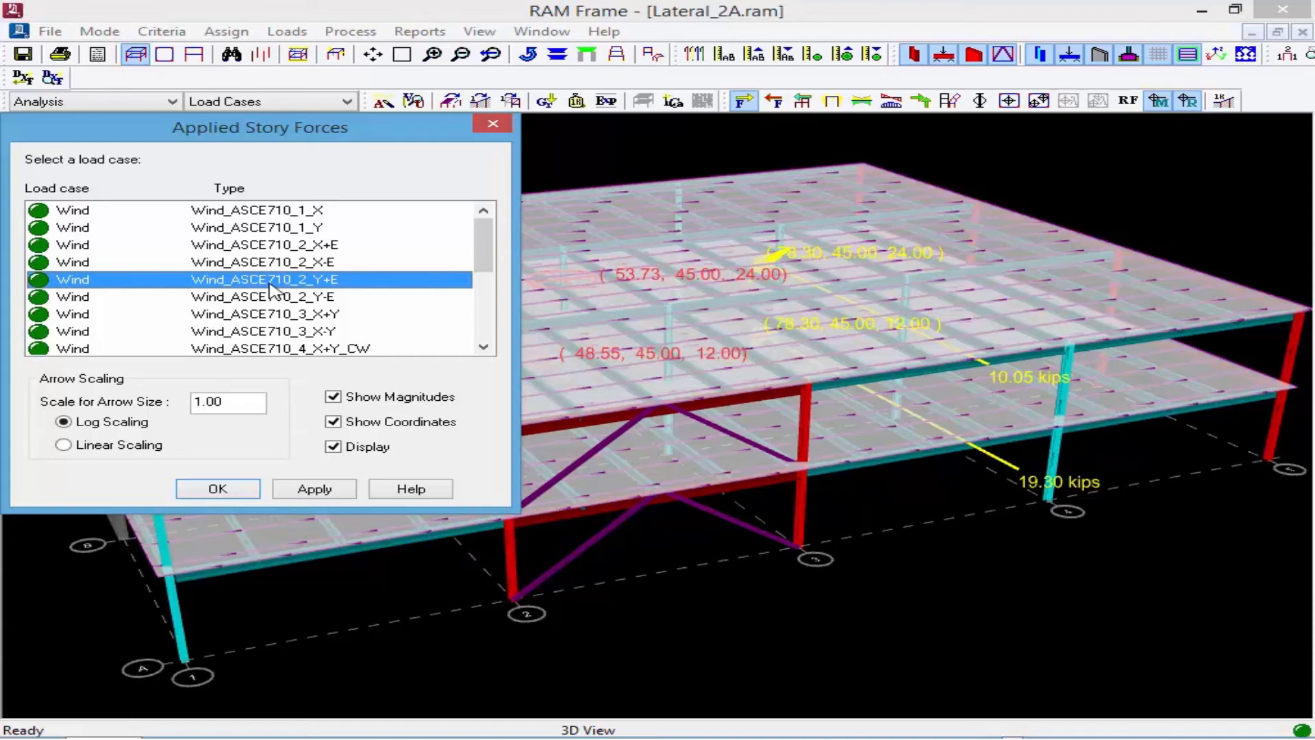
{"action": "left_click_drag", "start_coordinate": [484, 273], "coordinate": [486, 343]}
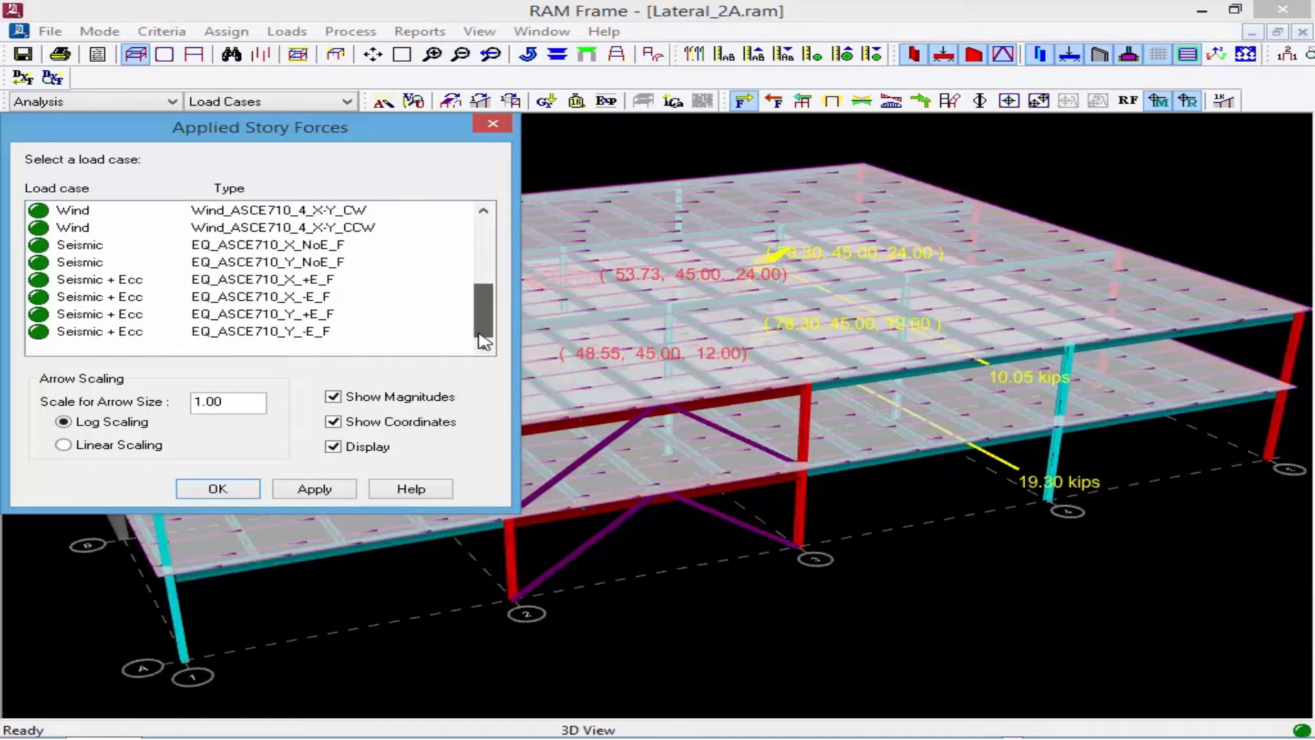
{"action": "left_click", "coordinate": [280, 263]}
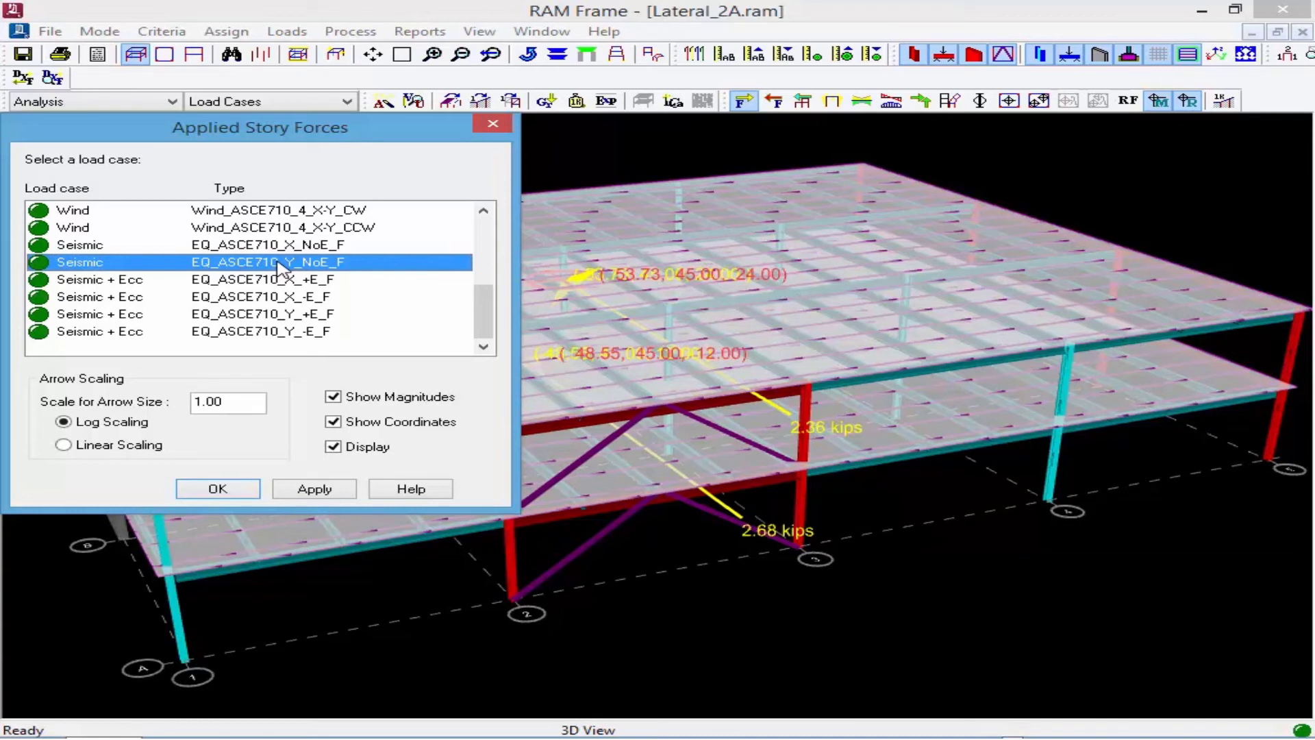
{"action": "left_click", "coordinate": [276, 317]}
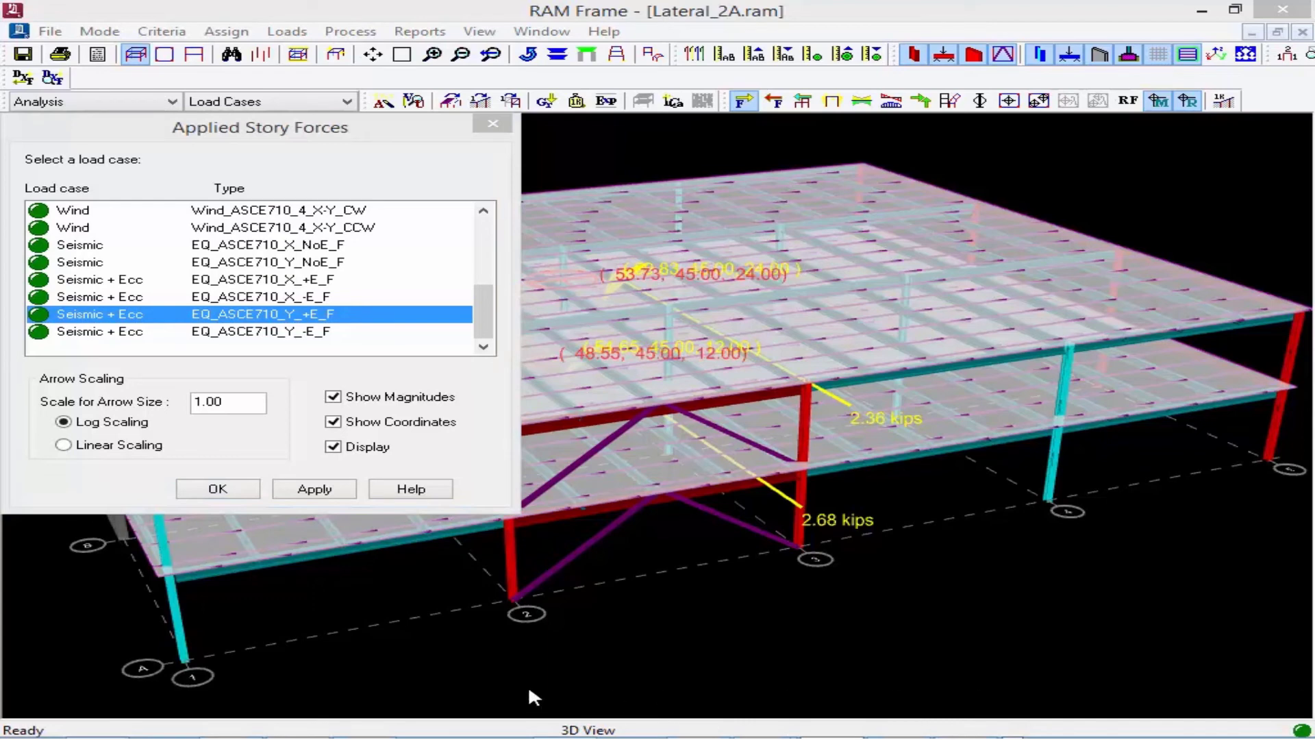
{"action": "left_click", "coordinate": [218, 489]}
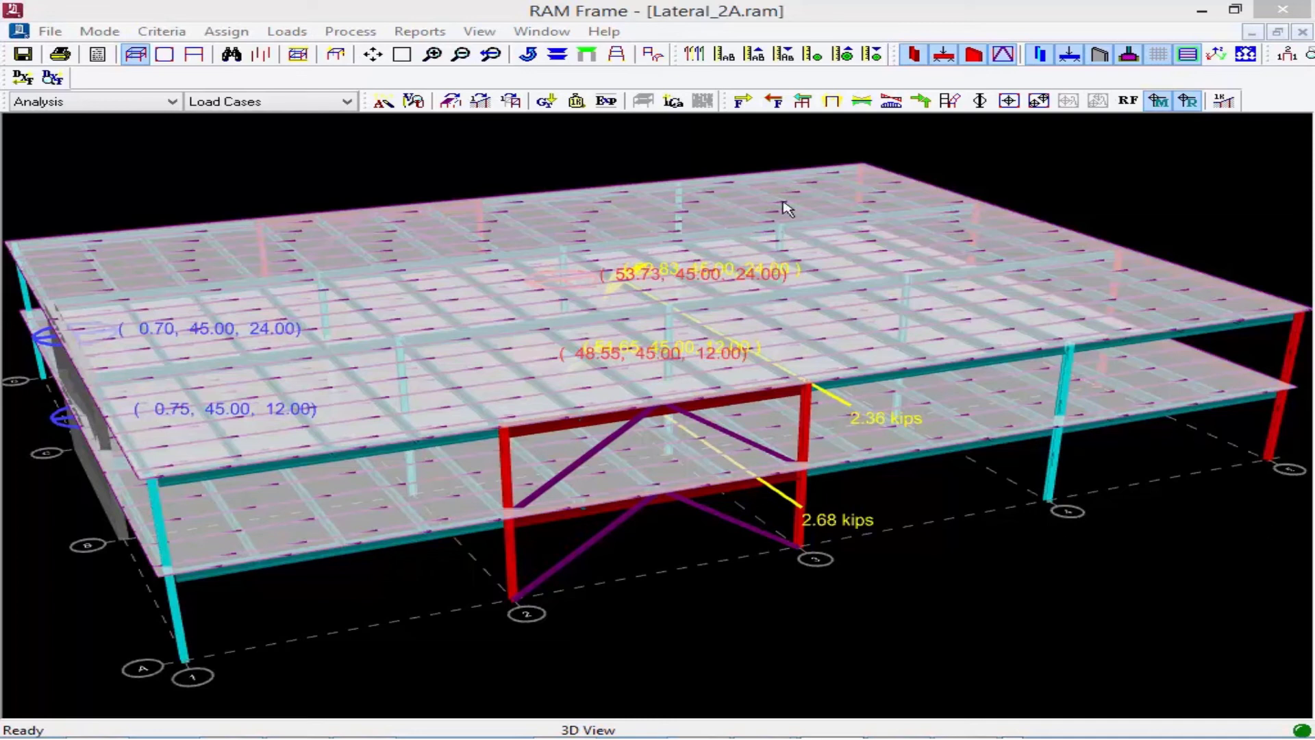
Display the total frame story shears for Wind_ASCE710_1_Y to examine them, and clear all result displays from the model.
{"action": "left_click", "coordinate": [802, 31]}
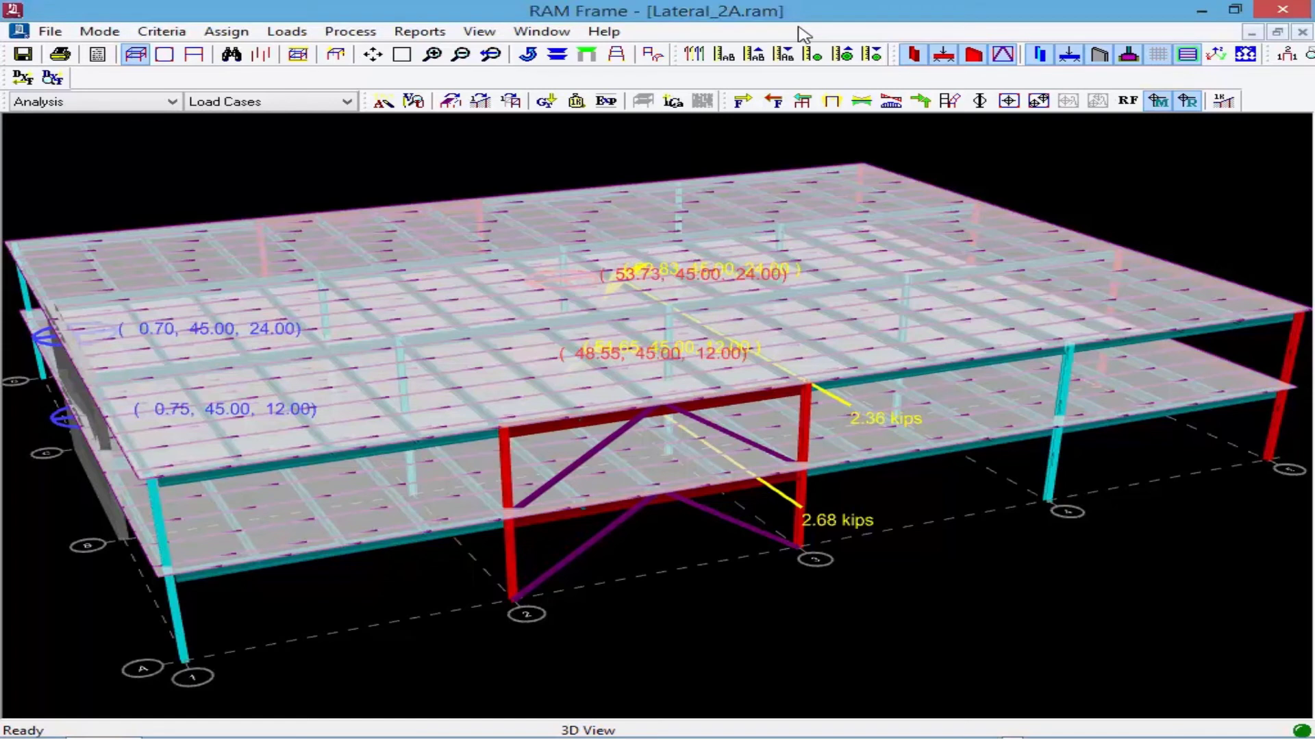
{"action": "left_click", "coordinate": [807, 107]}
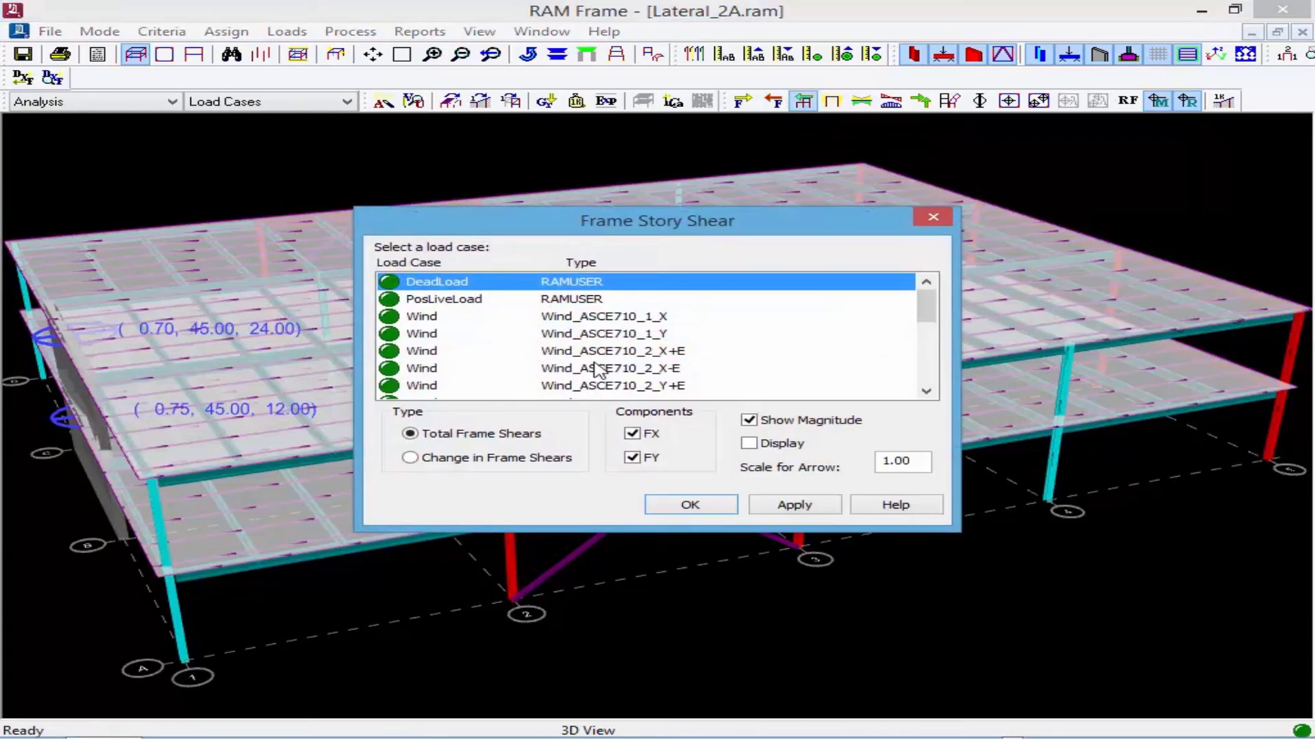
{"action": "left_click", "coordinate": [602, 334]}
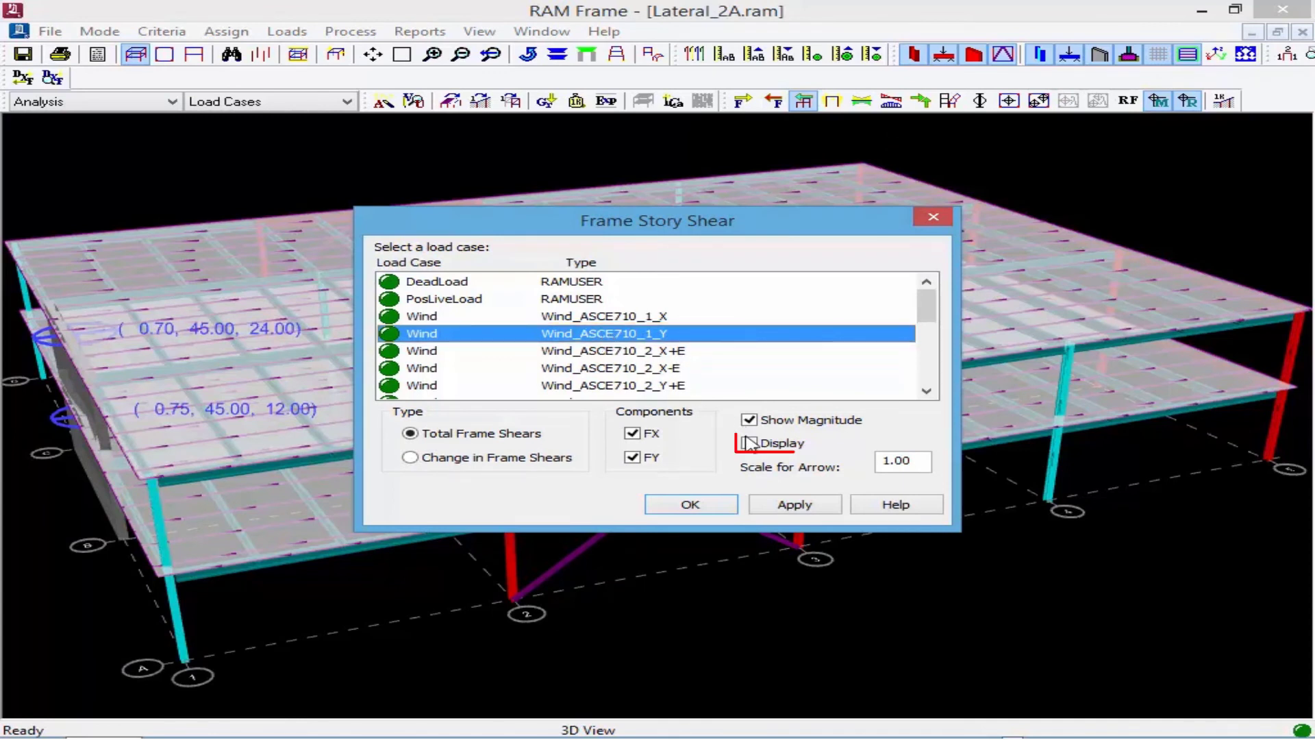
{"action": "left_click", "coordinate": [750, 445]}
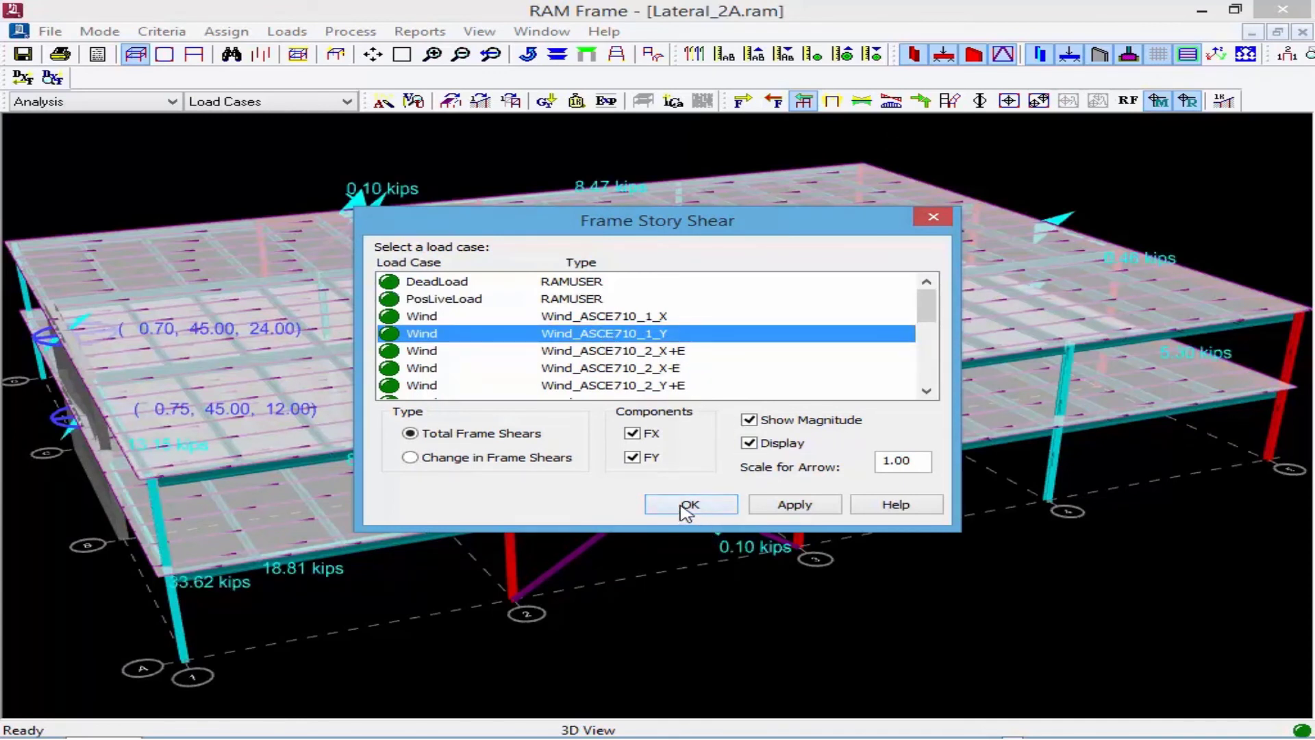
{"action": "left_click", "coordinate": [687, 508]}
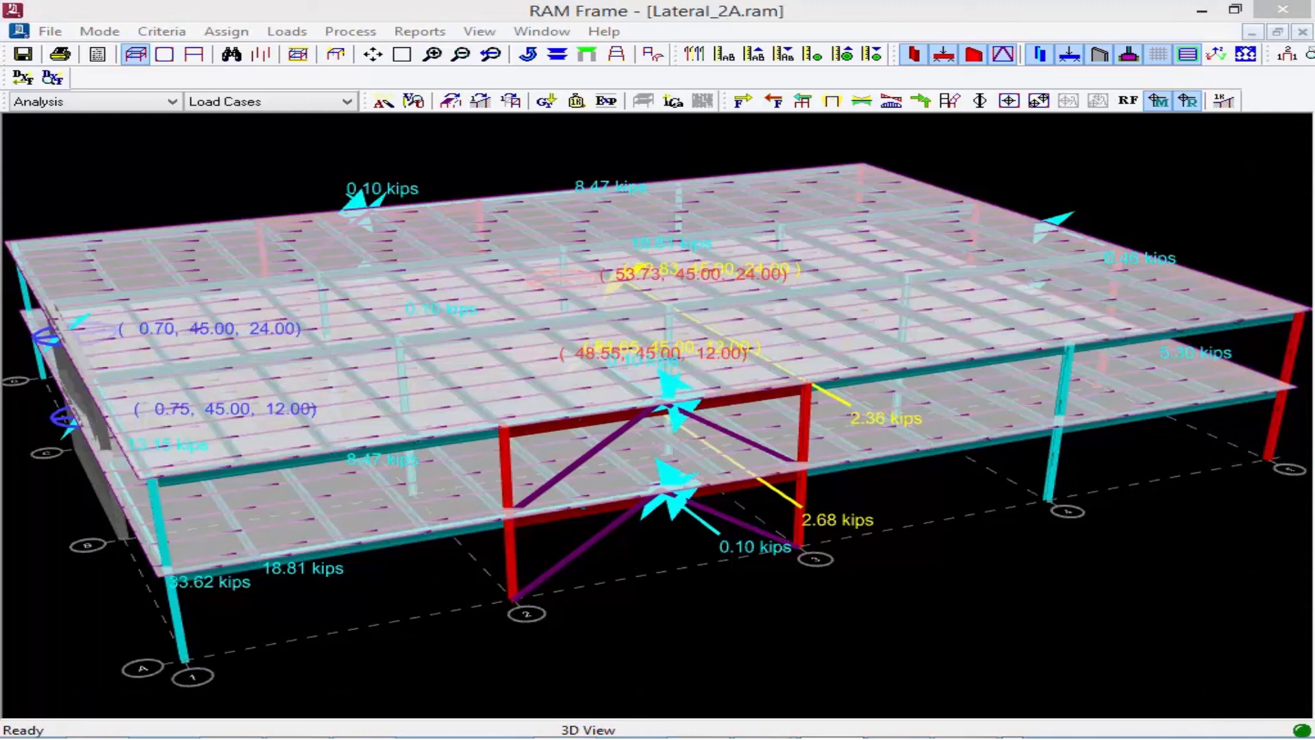
{"action": "left_click", "coordinate": [645, 58]}
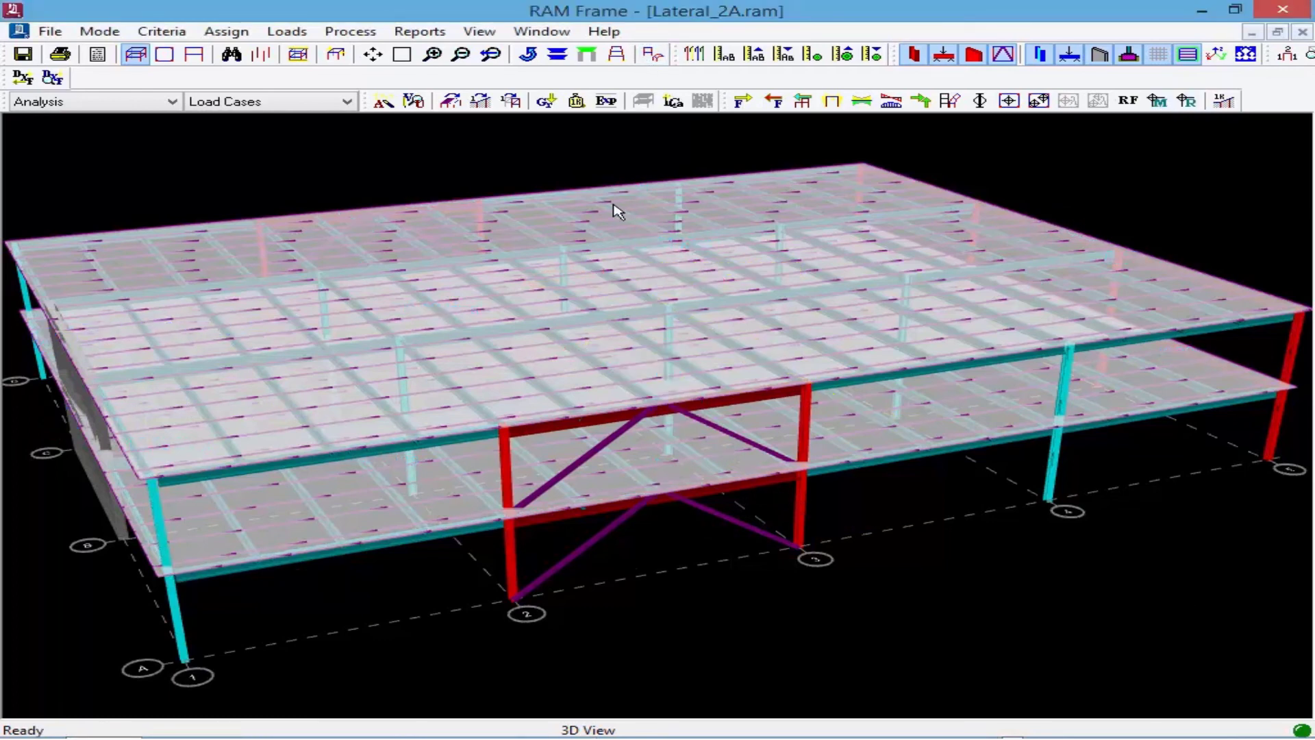
Generate the on-screen Nodal Displacements report for frames 1, 2, 3 and 4.
{"action": "left_click", "coordinate": [411, 33]}
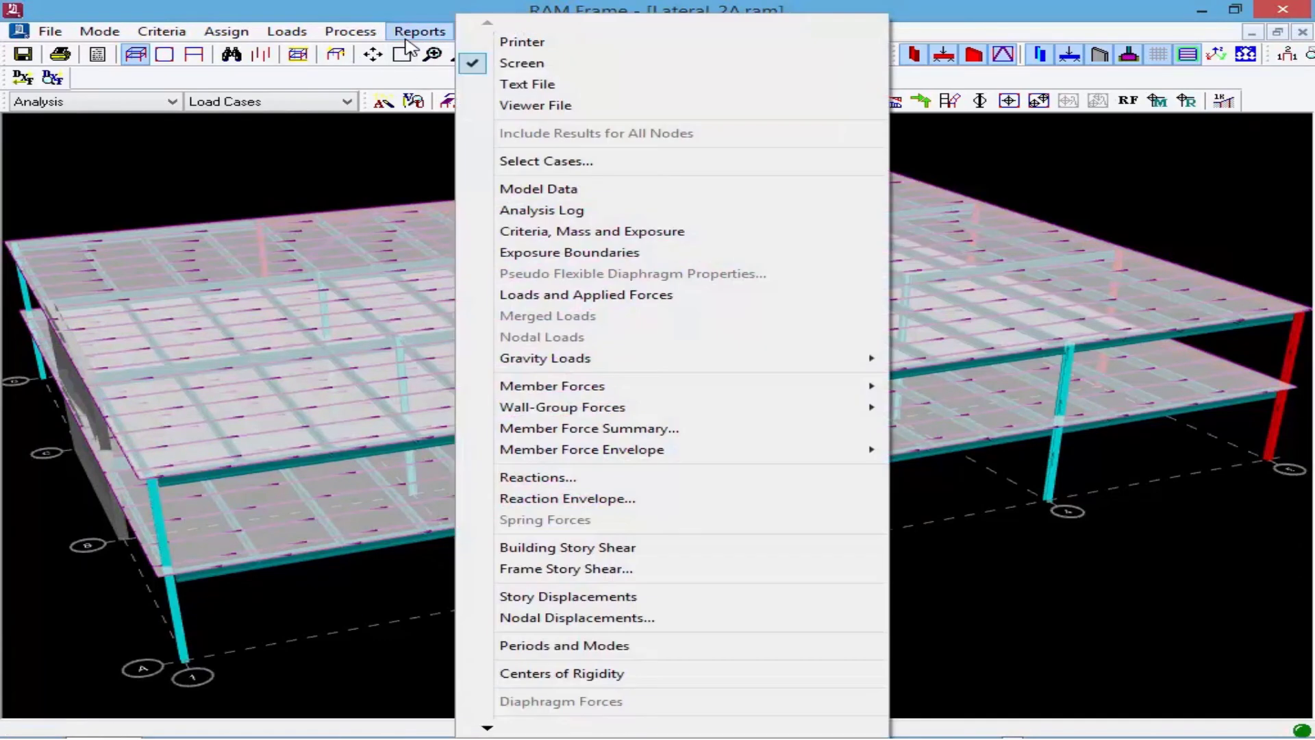
{"action": "left_click", "coordinate": [568, 618]}
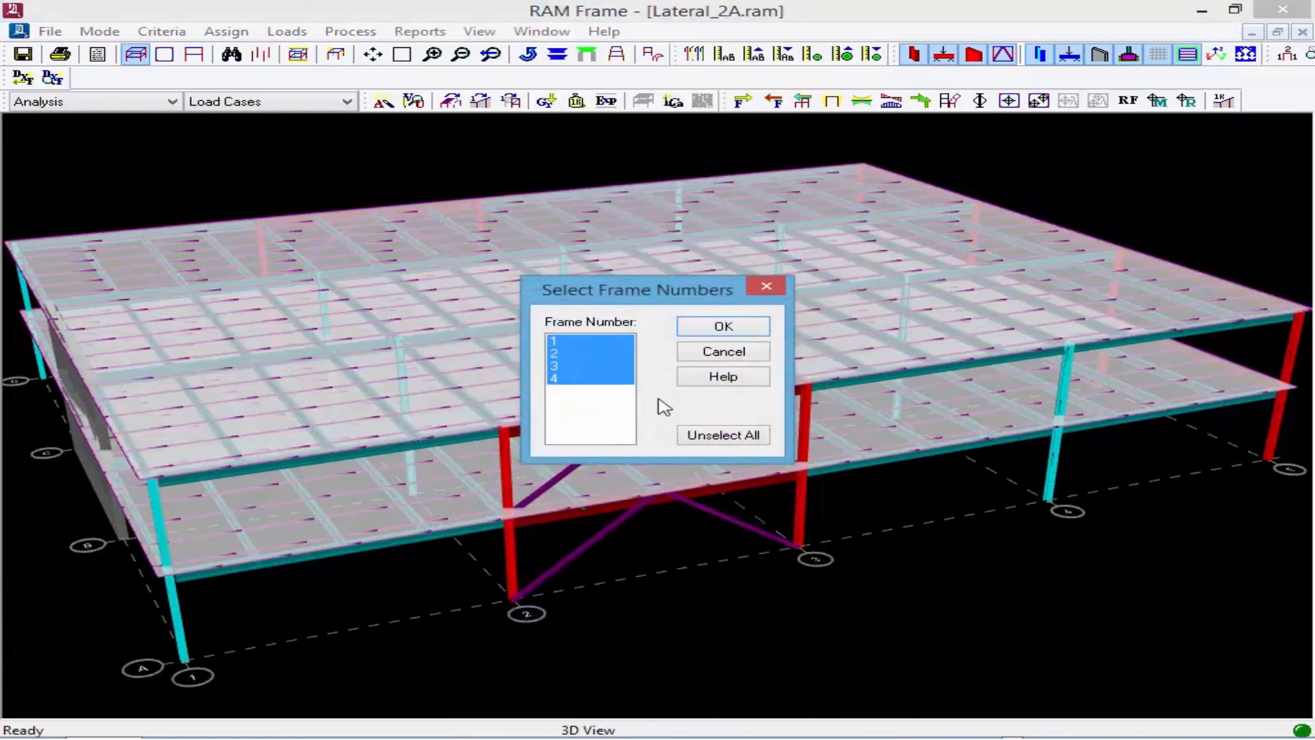
{"action": "left_click", "coordinate": [683, 335]}
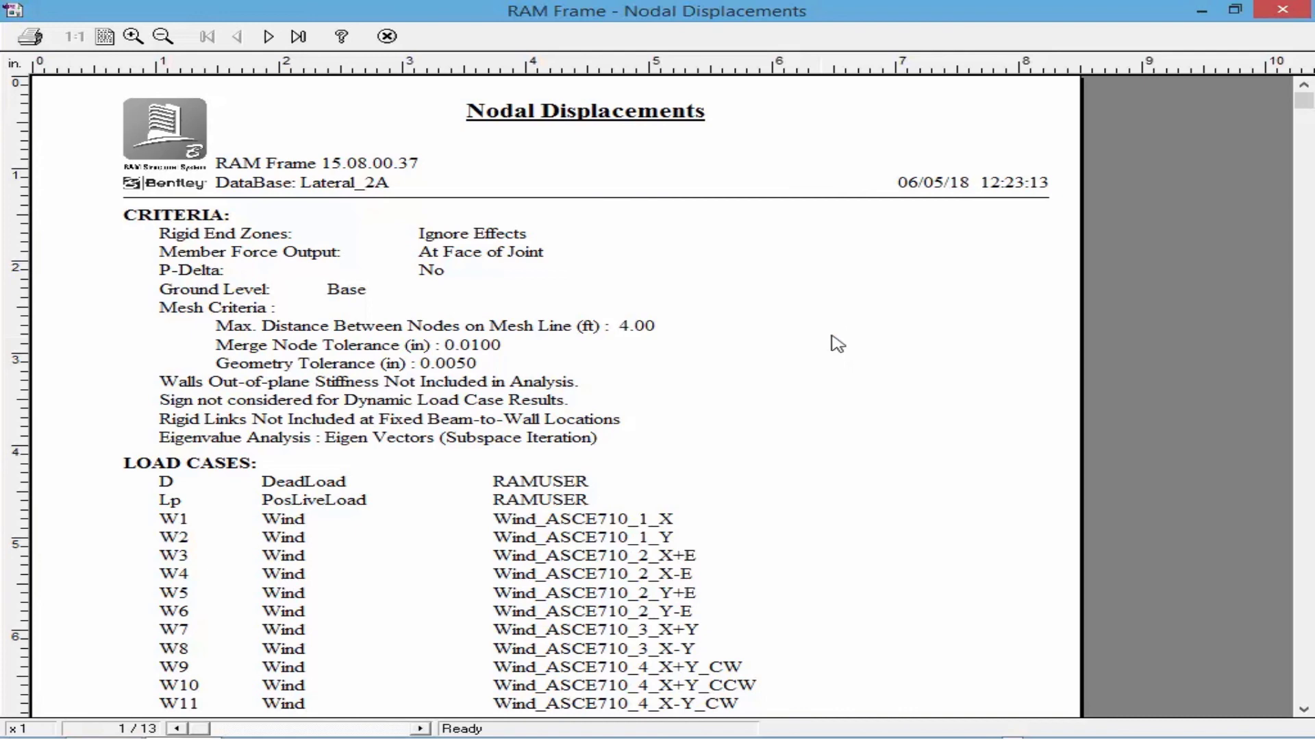
Examine the load case list and the nodal displacements per load case through page 6 of the report, and close the report.
{"action": "scroll", "coordinate": [807, 317], "scroll_direction": "down", "scroll_amount": 5}
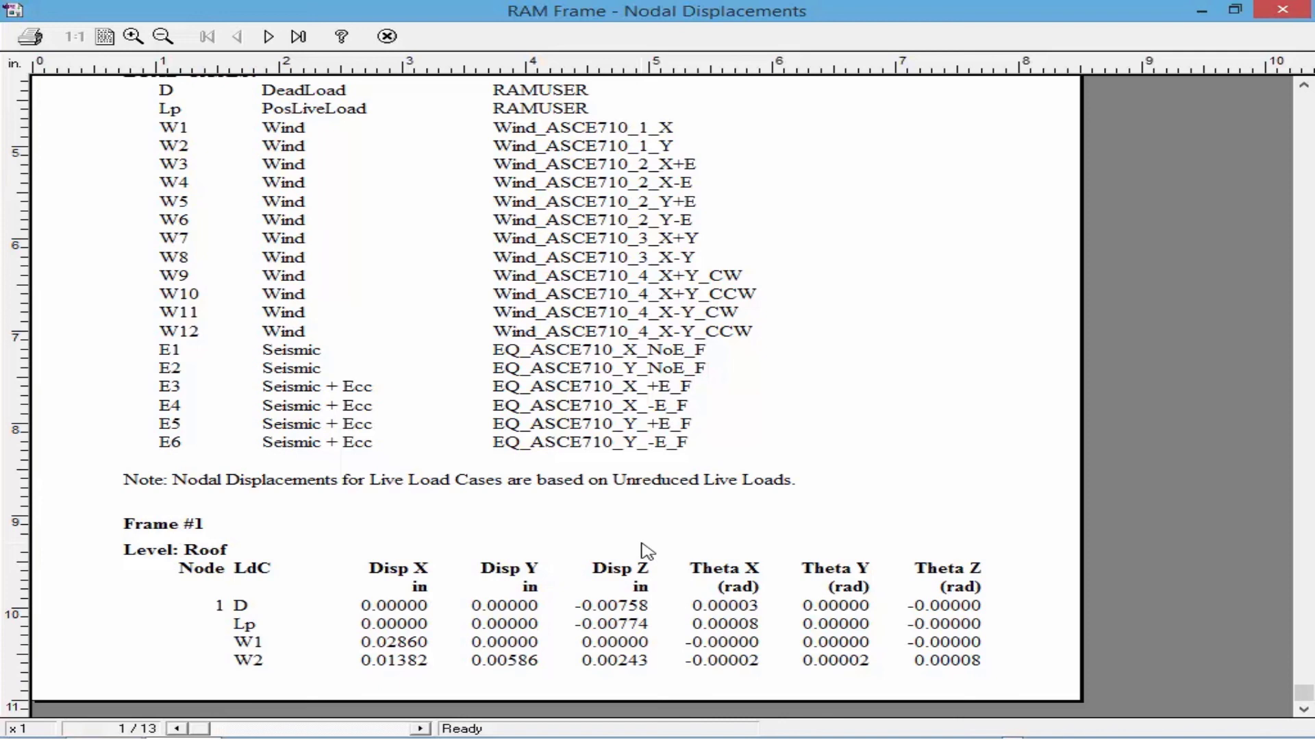
{"action": "left_click", "coordinate": [422, 727]}
{"action": "left_click", "coordinate": [421, 728]}
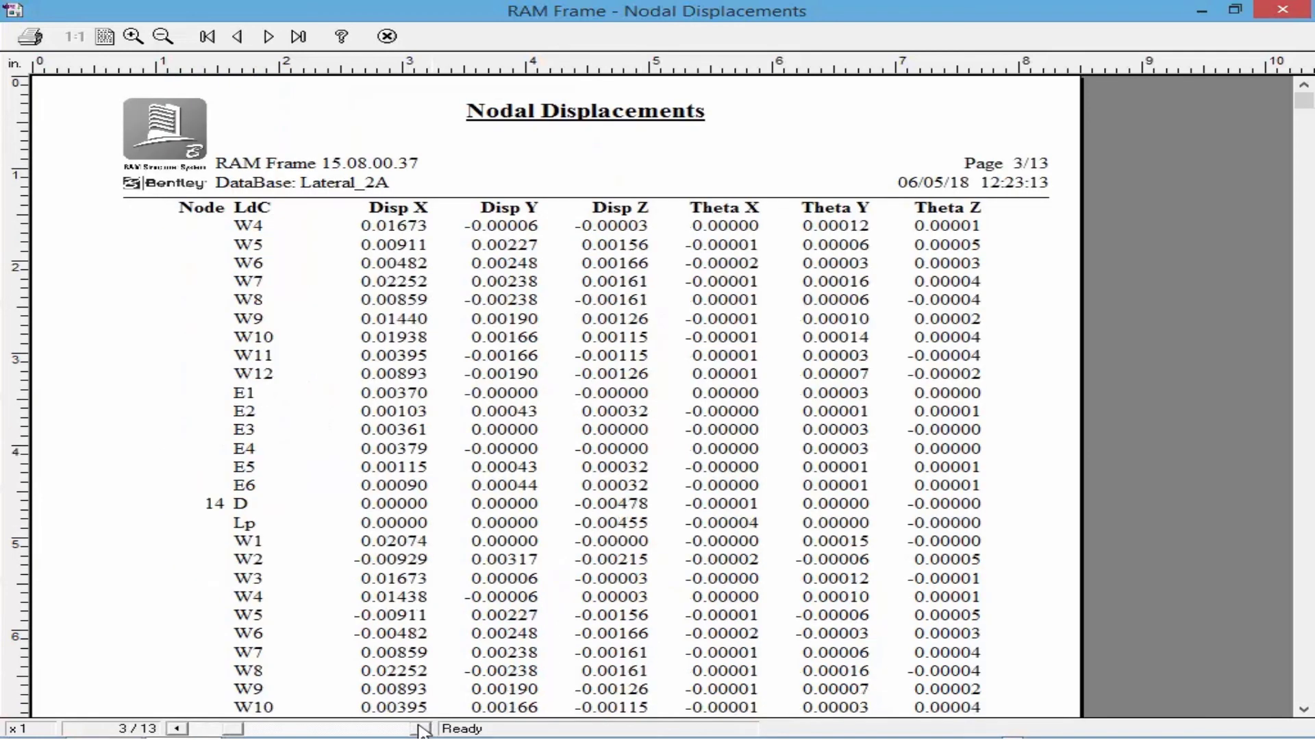
{"action": "left_click", "coordinate": [421, 728]}
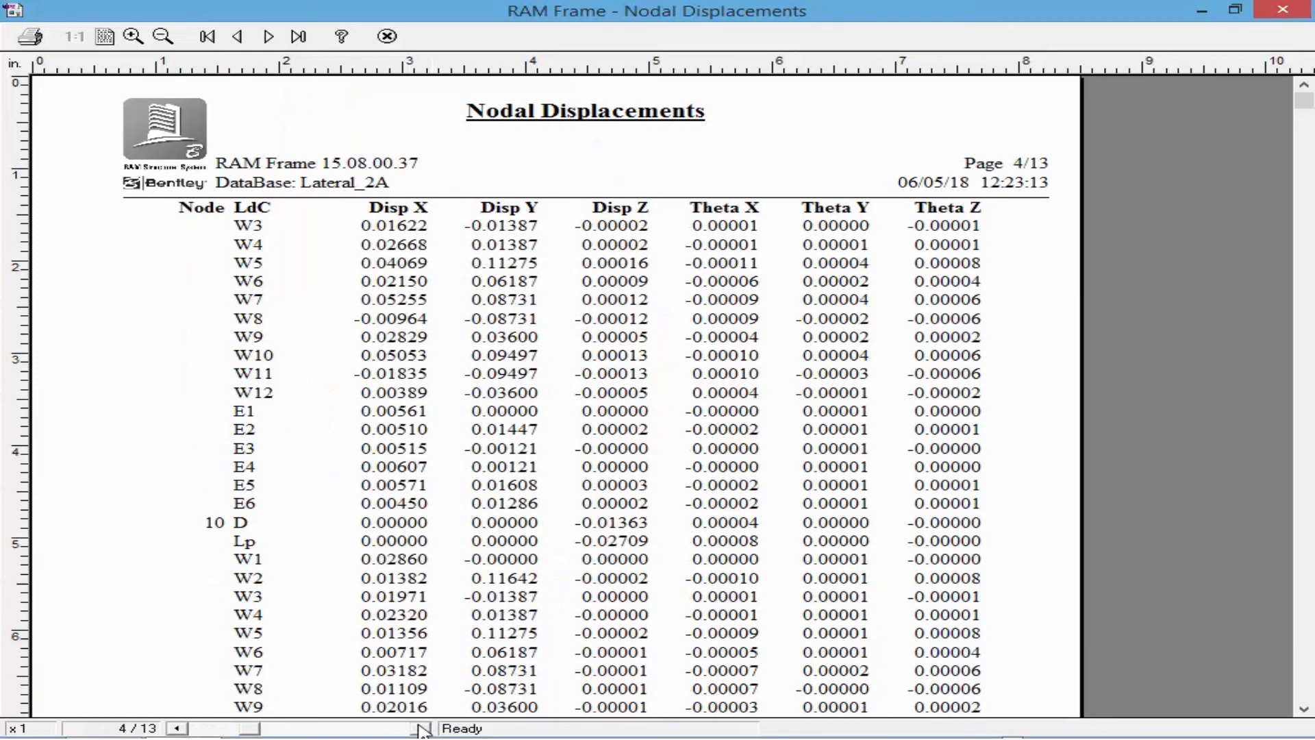
{"action": "left_click", "coordinate": [422, 728]}
{"action": "left_click", "coordinate": [422, 728]}
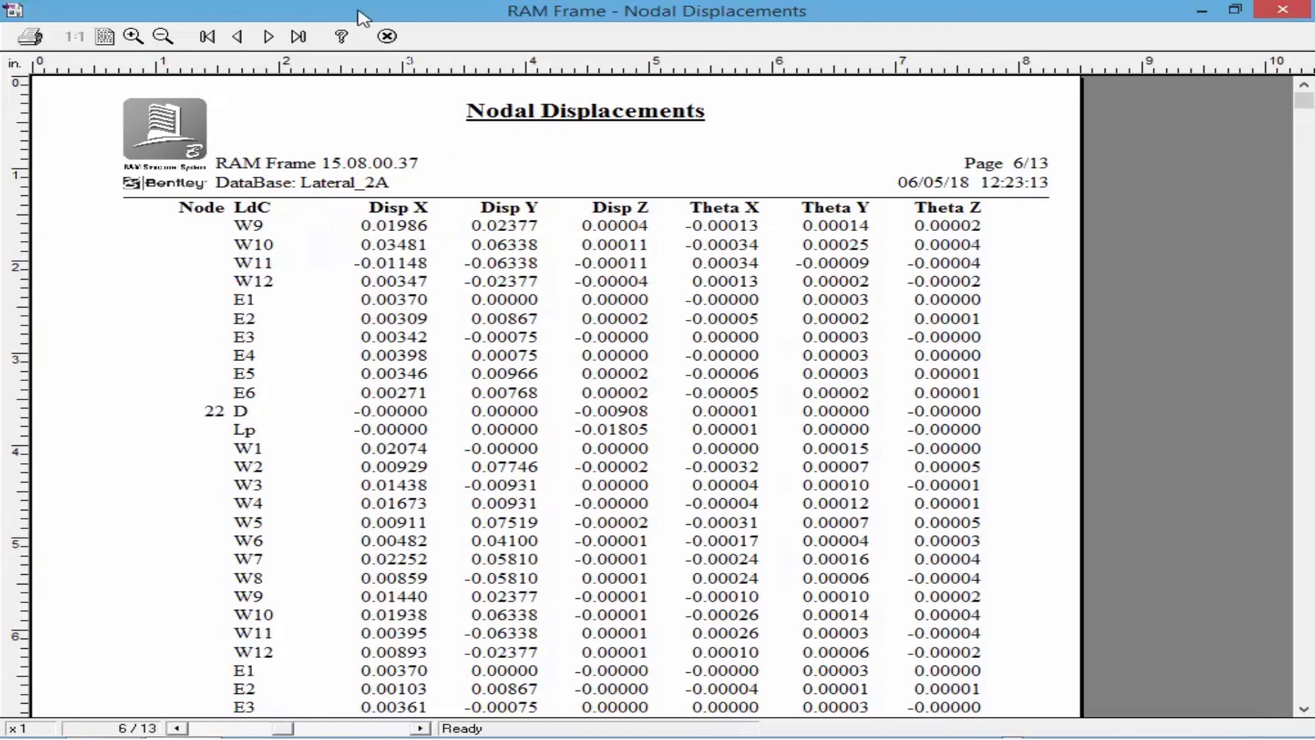
{"action": "left_click", "coordinate": [387, 36]}
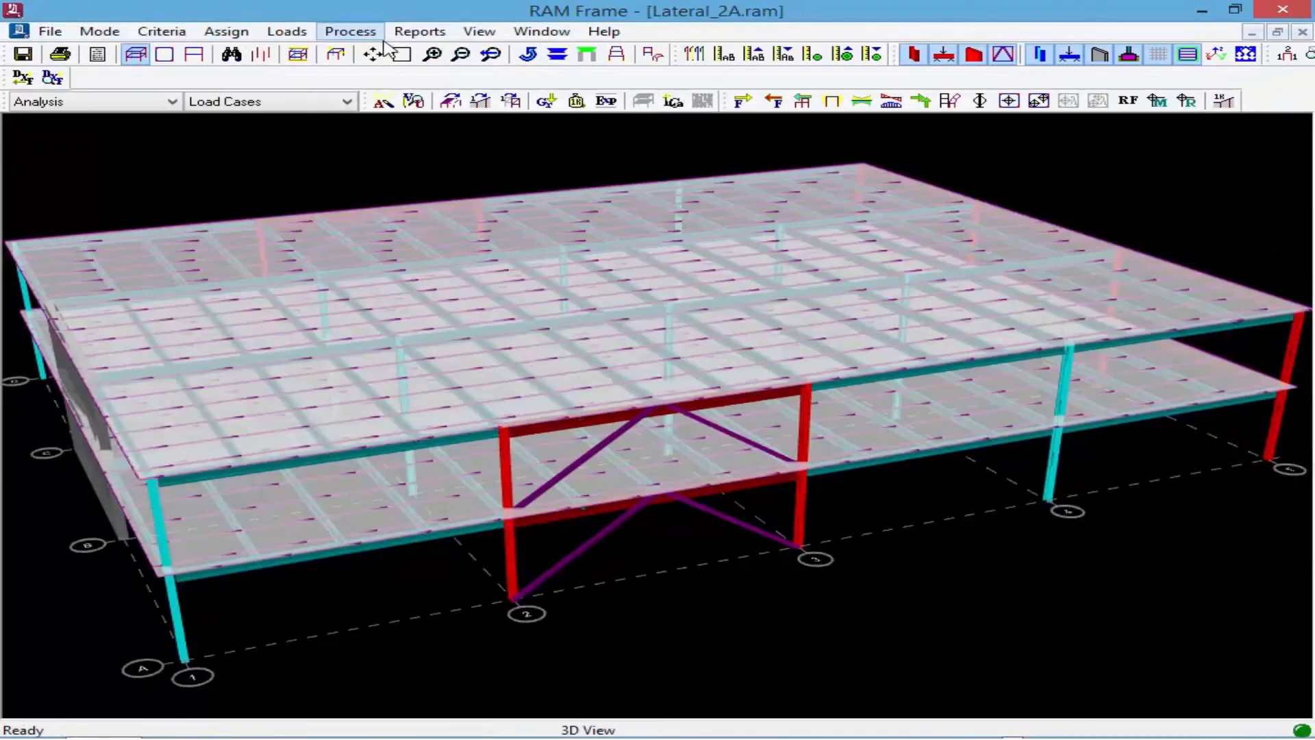